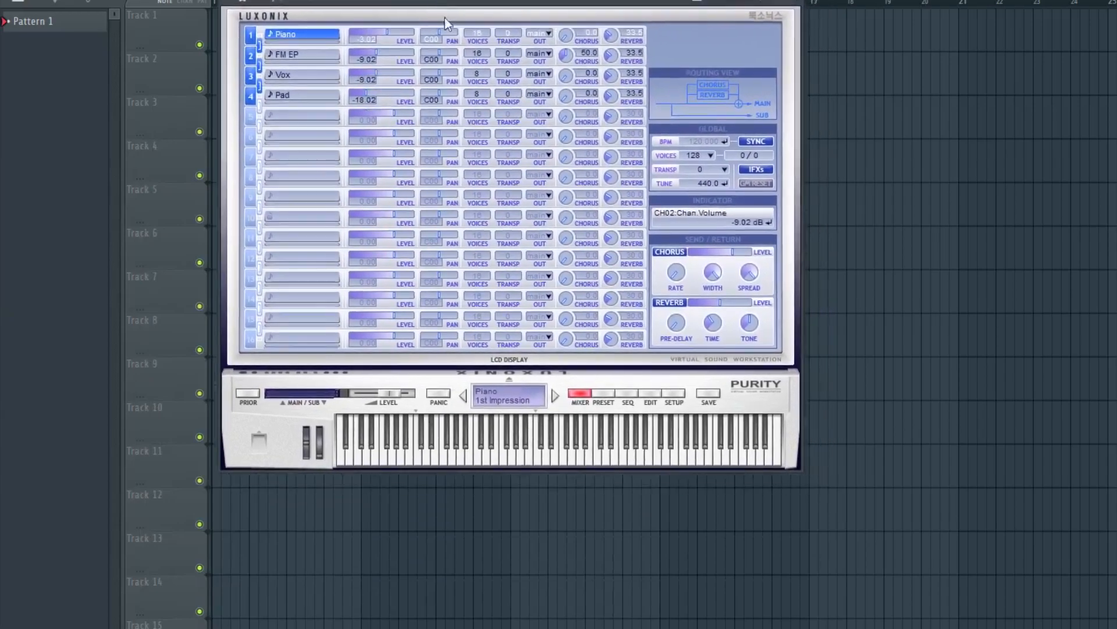
Step: Load the Pretty Suitcase preset and switch to Pretty Pad from Purity's Piano category, closing the plugin window
click(602, 394)
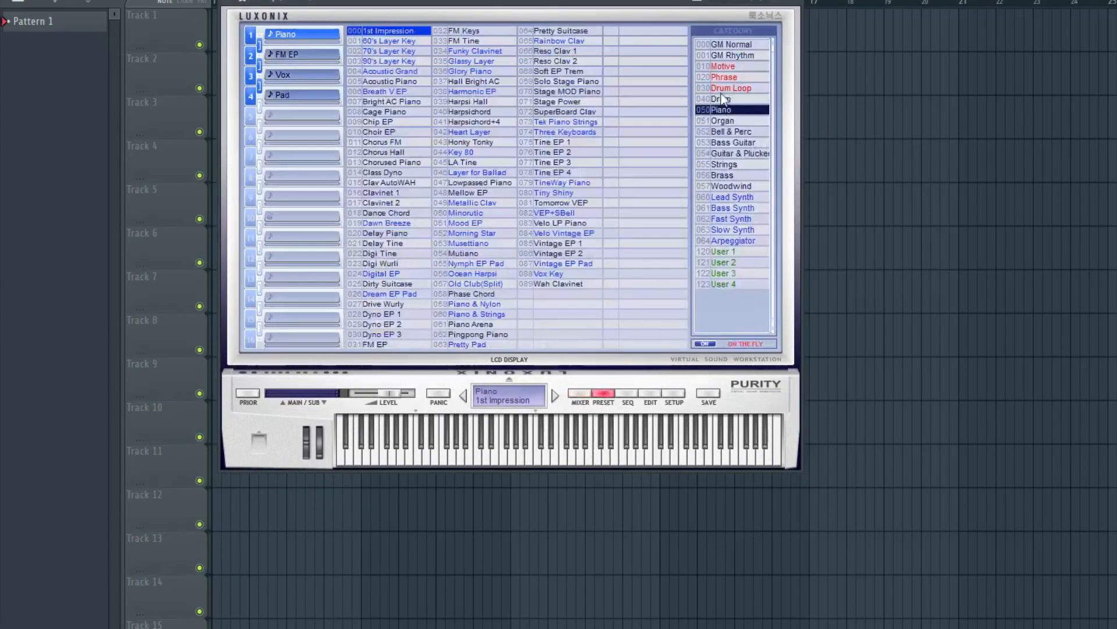
click(572, 33)
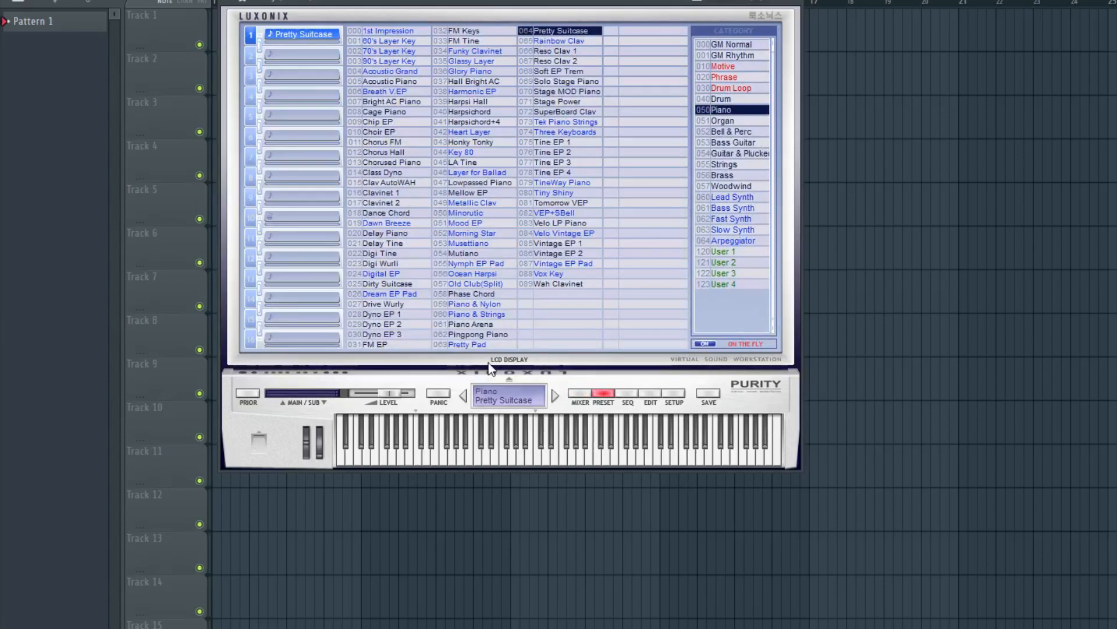
click(466, 344)
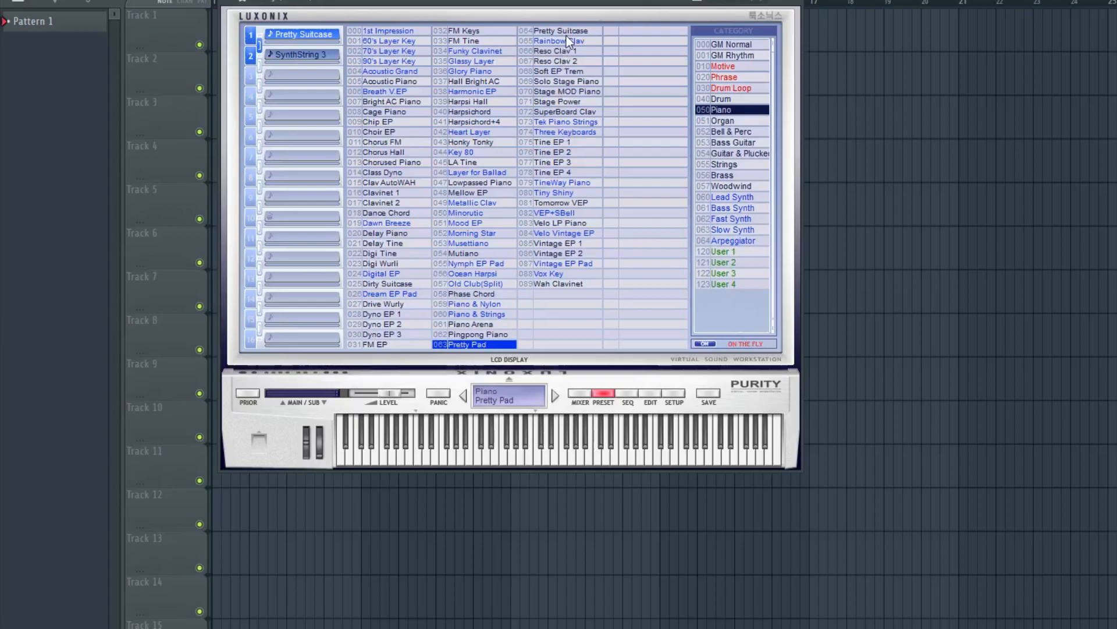
click(795, 7)
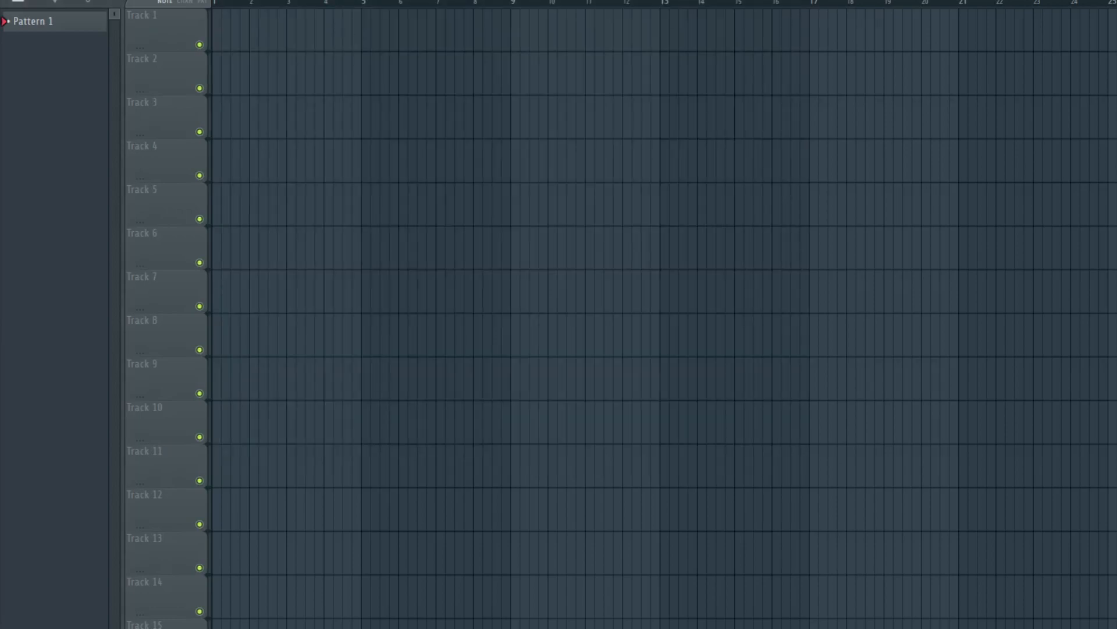
Step: Open the piano roll of the Purity channel and close the channel rack
key(F6)
right_click(65, 252)
click(98, 249)
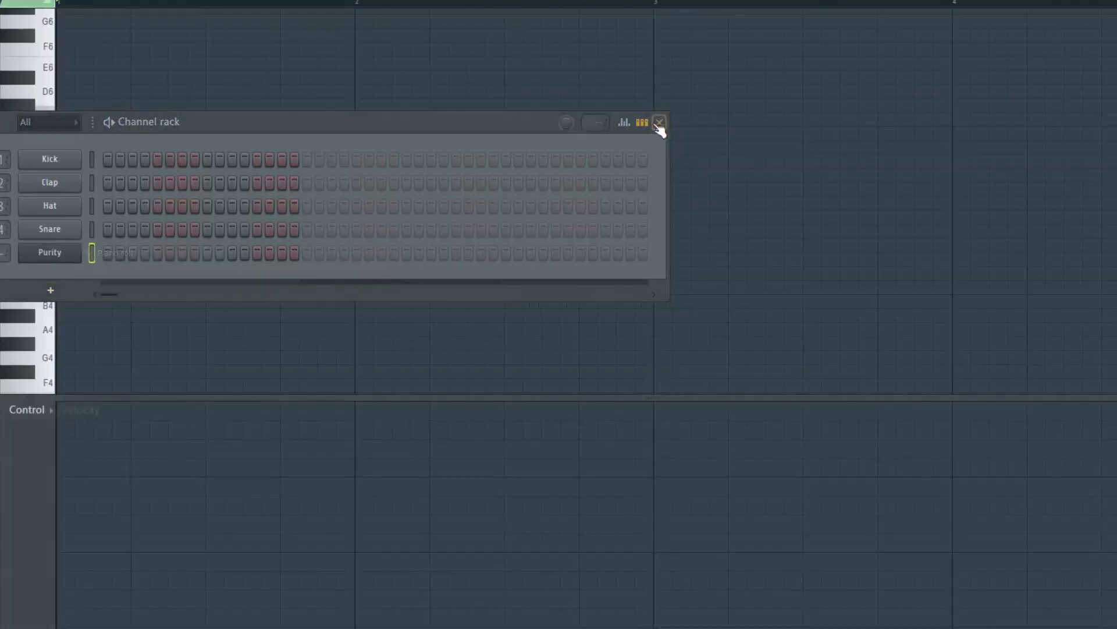
click(659, 123)
scroll(187, 190, down, 4)
Step: Add a Purity instrument channel and close the channel rack
click(152, 217)
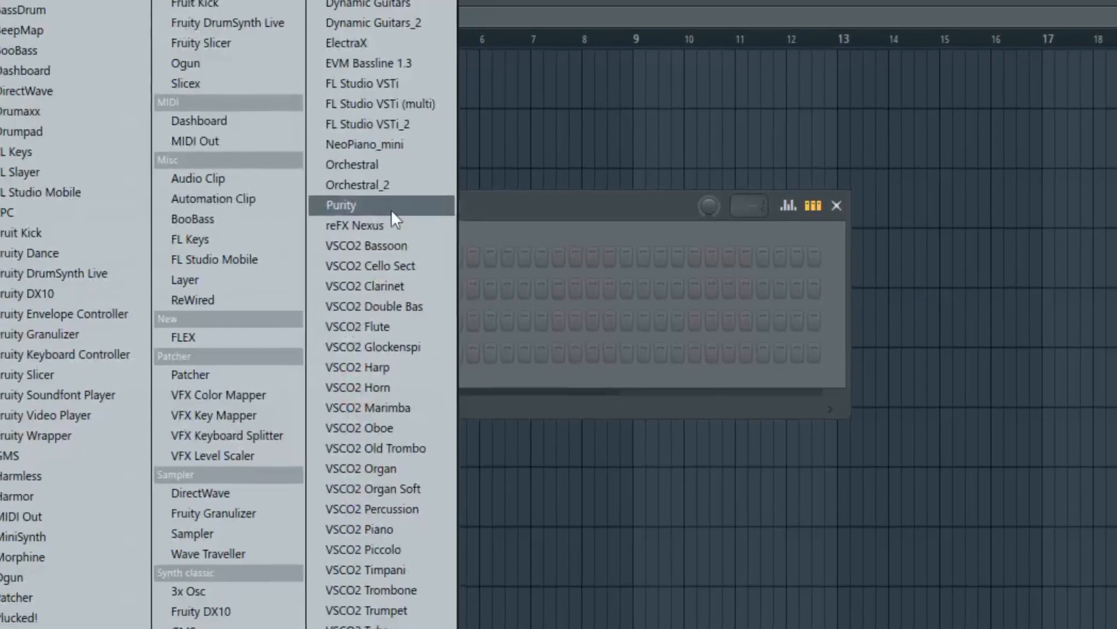
click(407, 284)
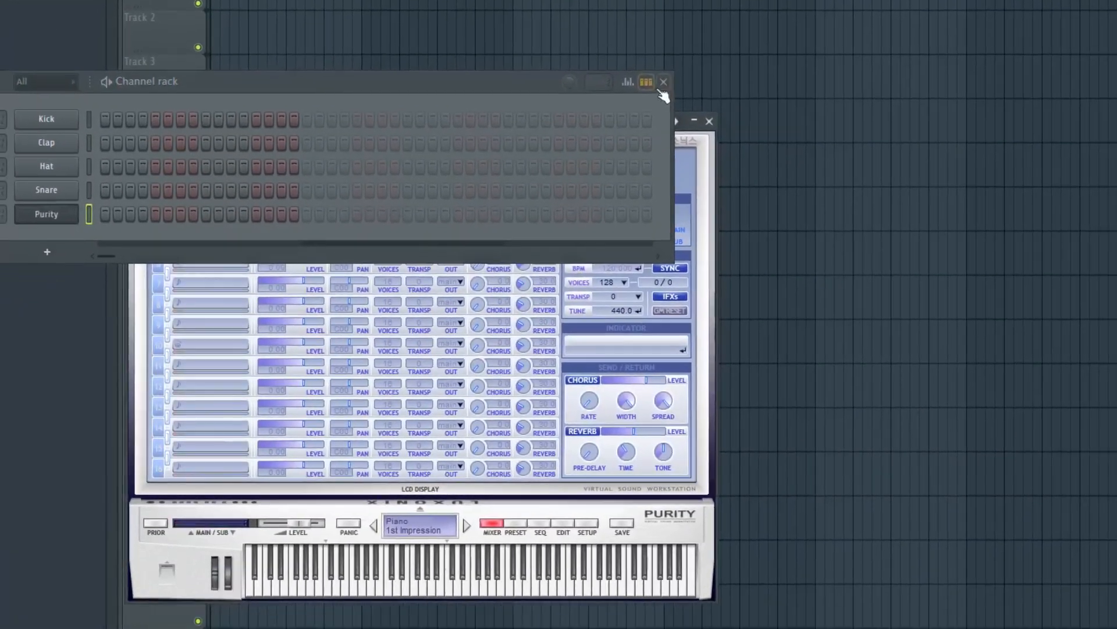
click(663, 84)
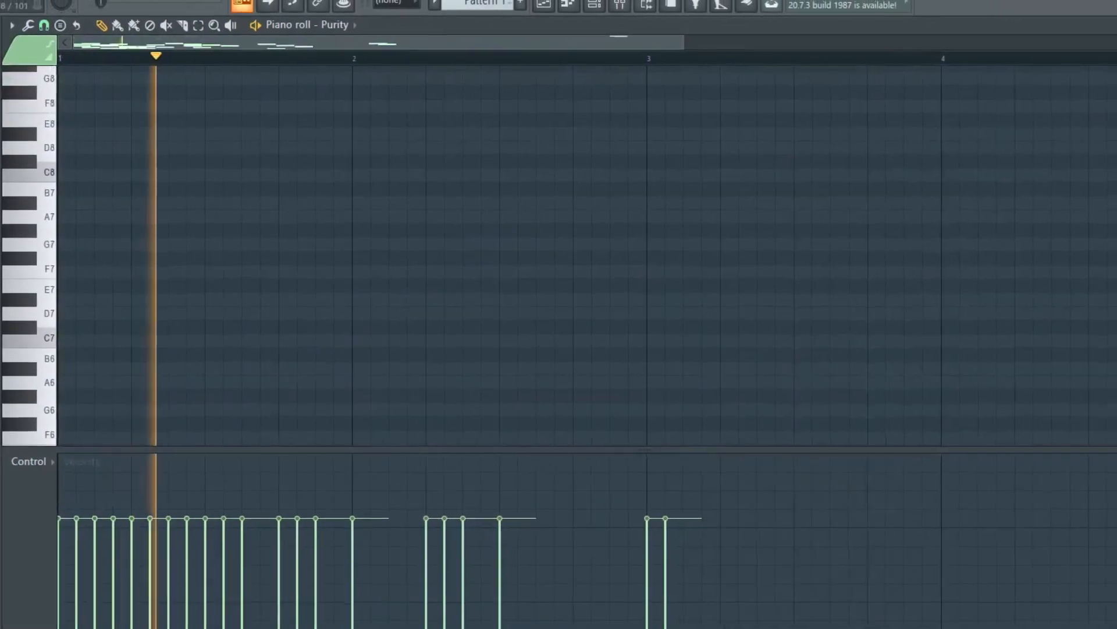
Step: Play back Pattern 1 in Purity's piano roll and examine its notes
scroll(1046, 266, down, 9)
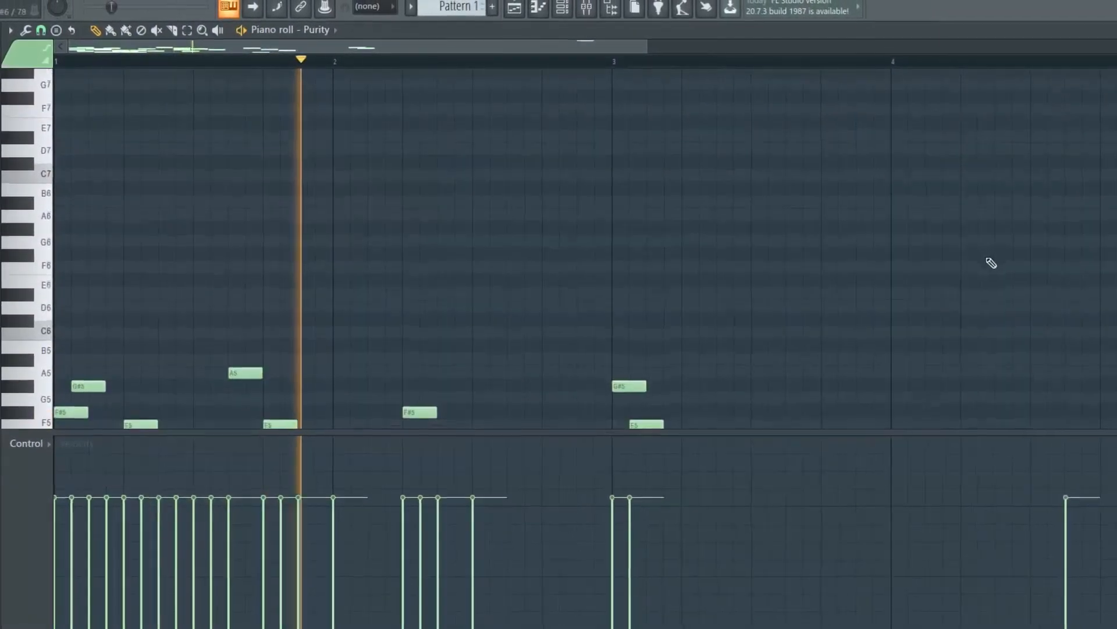
scroll(925, 249, down, 1)
key(space)
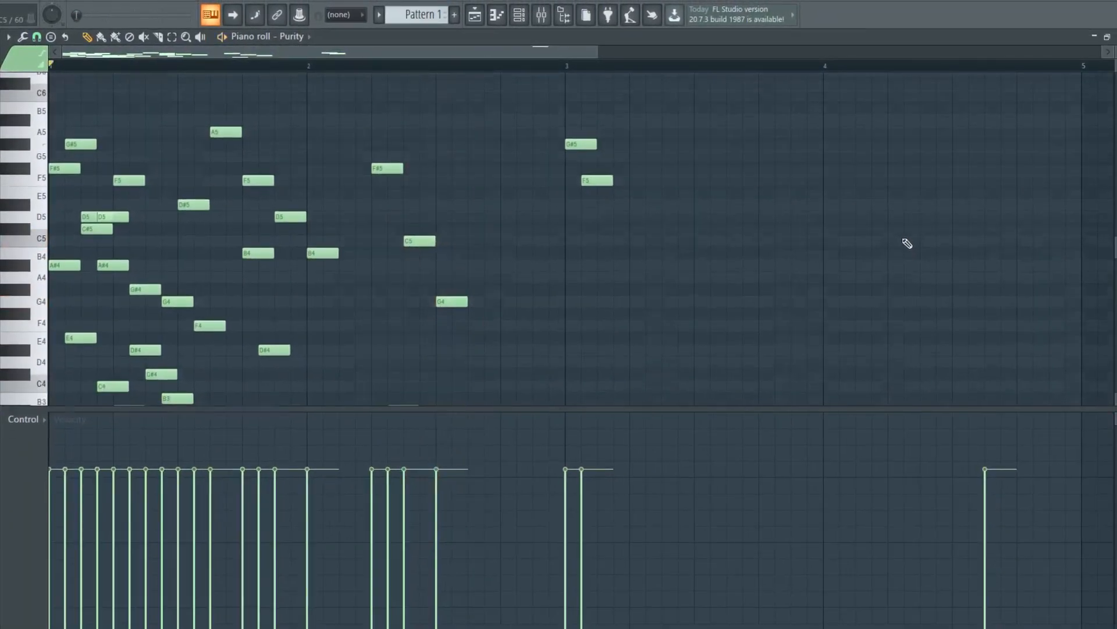
scroll(907, 244, down, 1)
key(space)
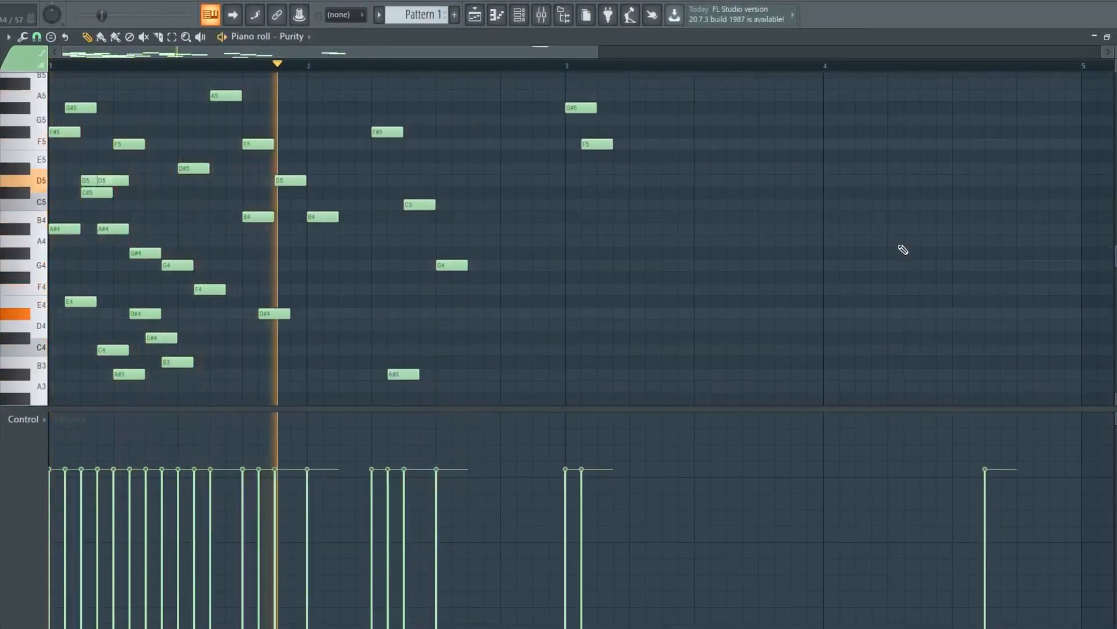
key(space)
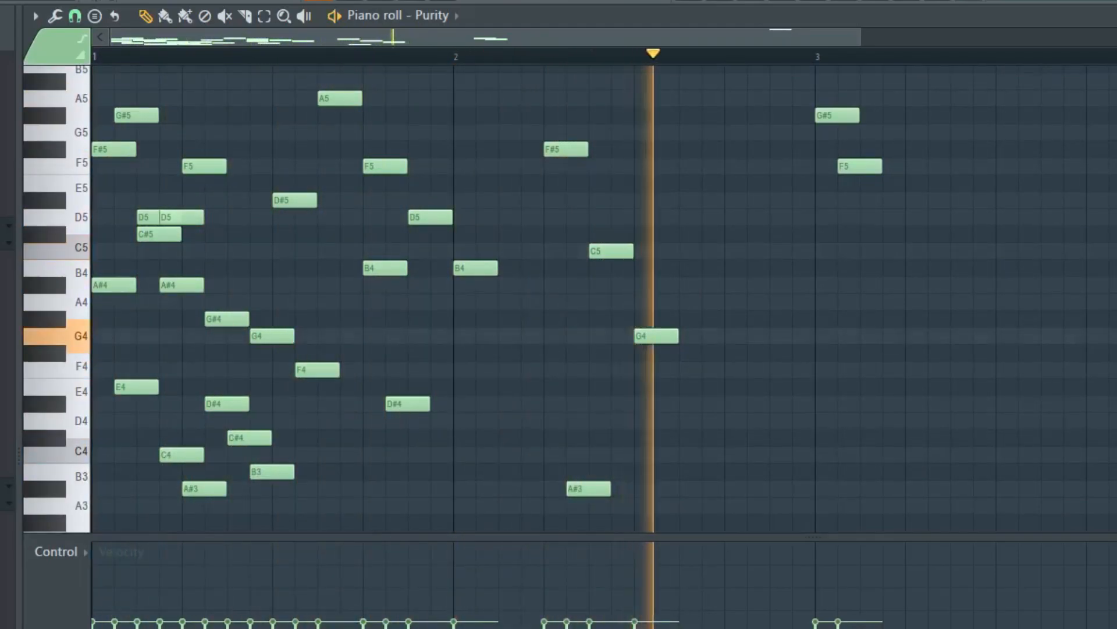
scroll(600, 296, up, 6)
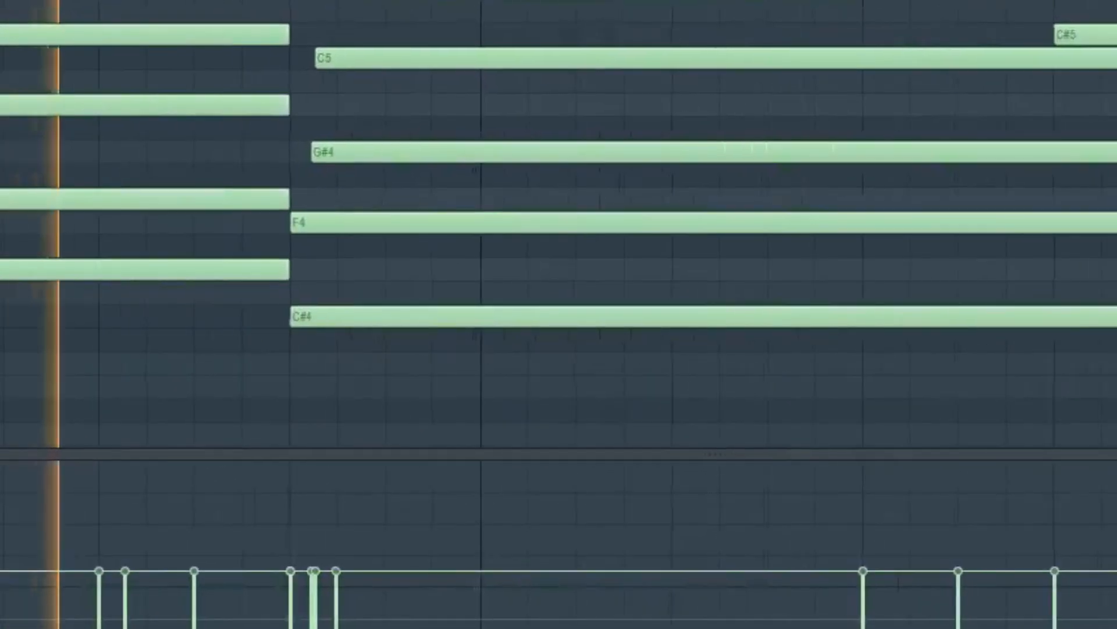
scroll(559, 314, down, 5)
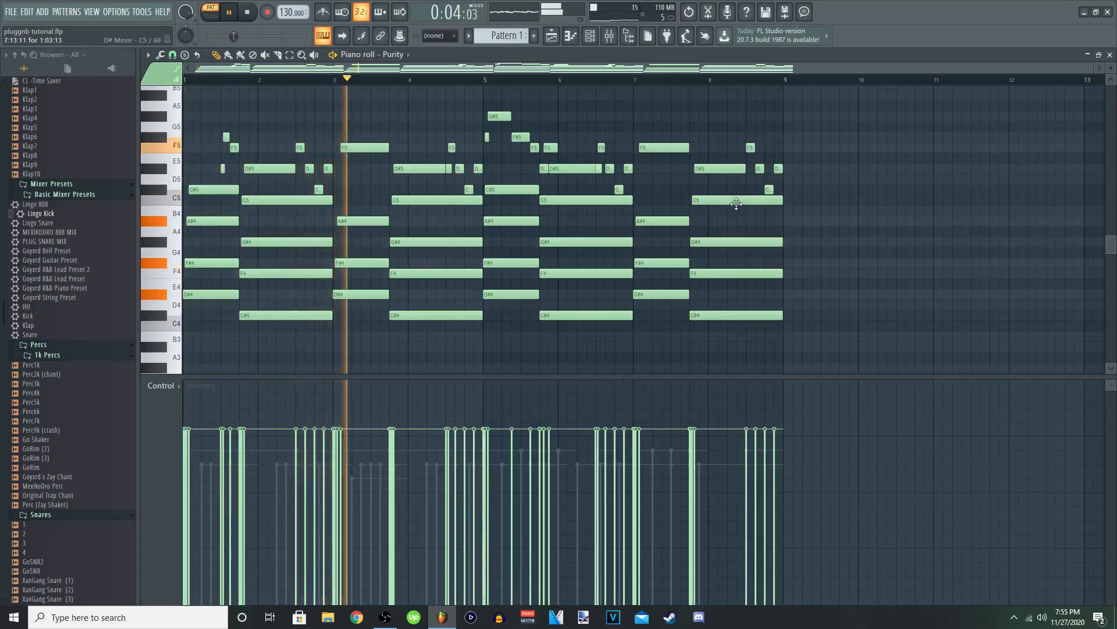
Step: Select all chord and melody notes of the Purity channel and randomize their velocity levels
drag(827, 101, 195, 401)
scroll(332, 299, up, 2)
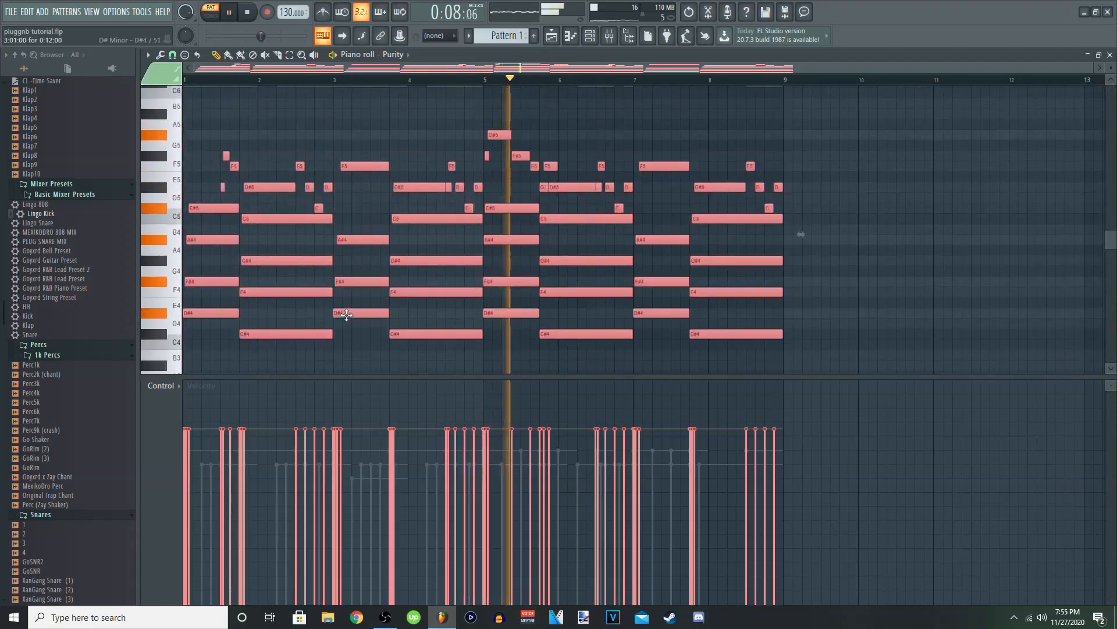
key(alt+r)
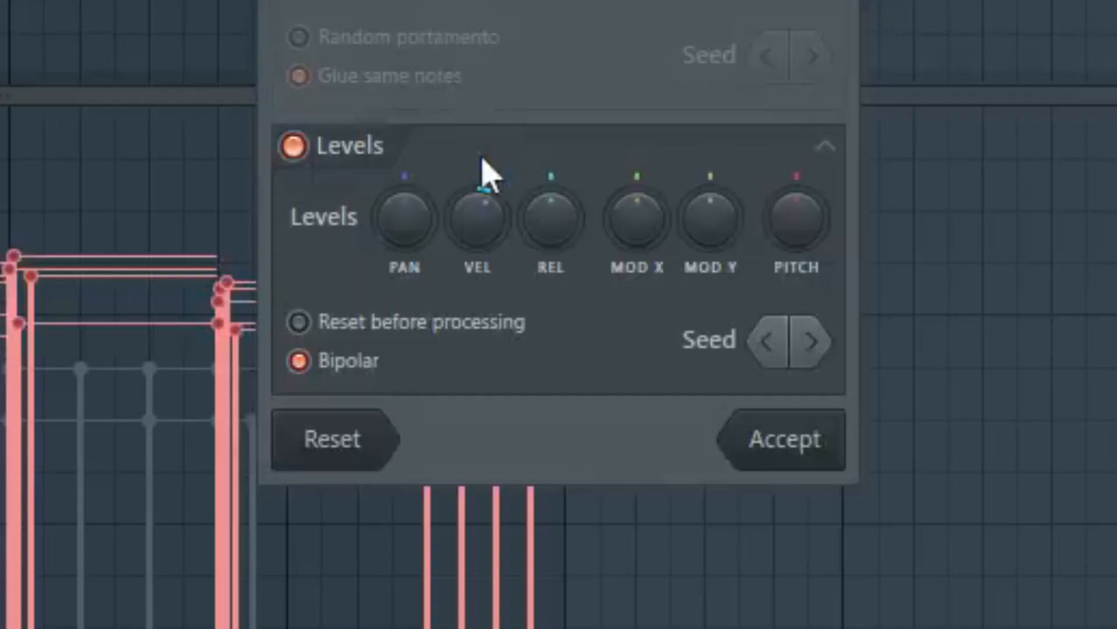
drag(478, 218, 478, 169)
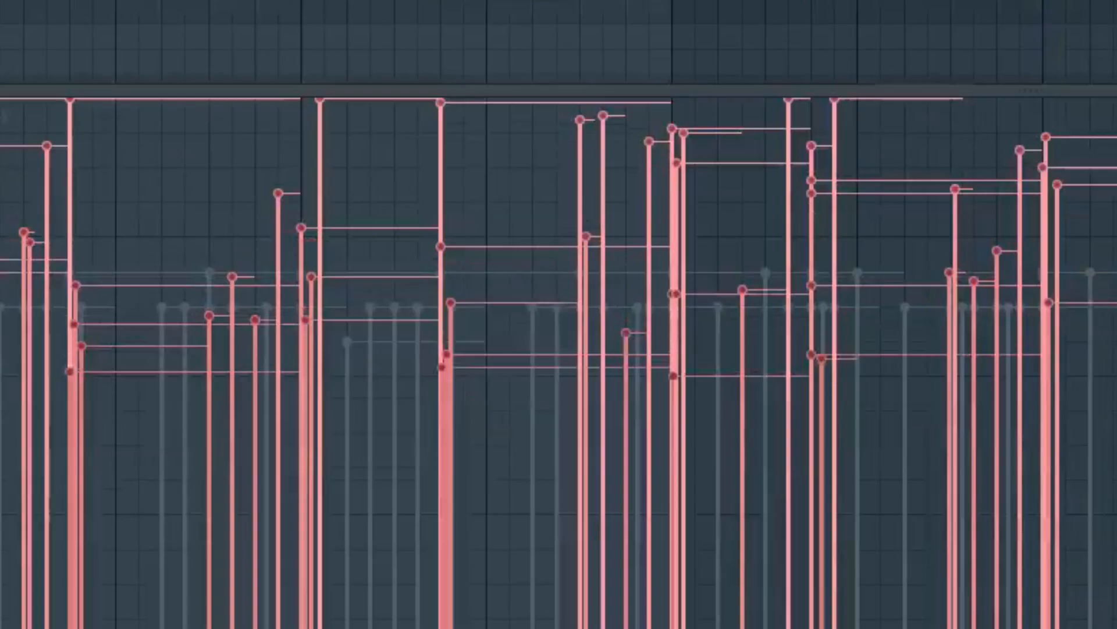
drag(477, 218, 478, 238)
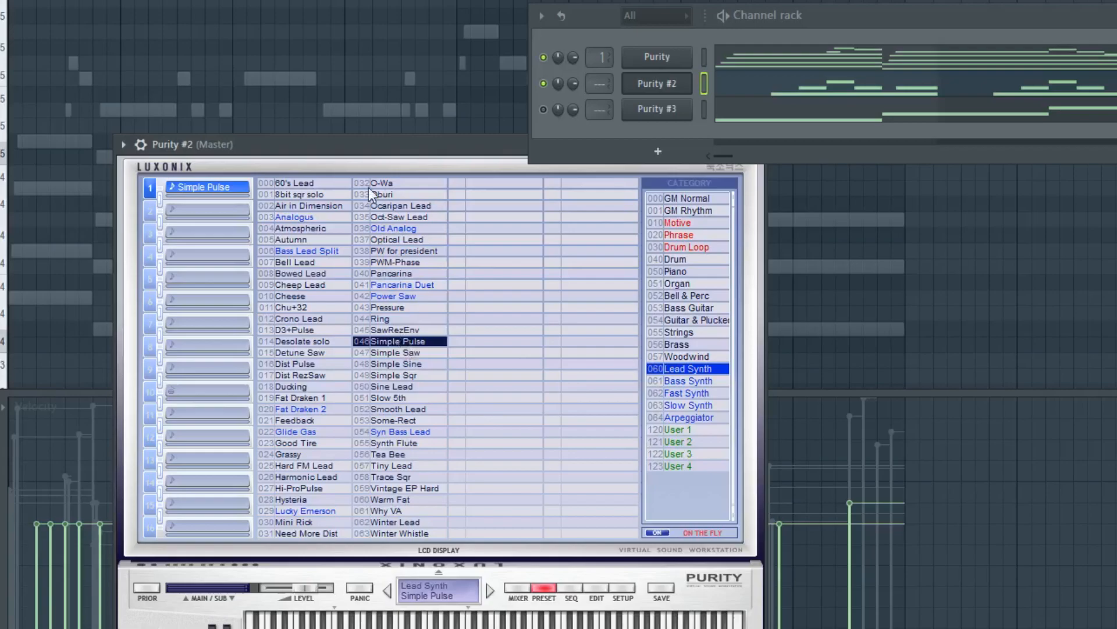
Step: Move the Purity #2 window and channel rack apart to view the lead preset in use, and close both windows
drag(367, 156, 253, 82)
drag(761, 29, 857, 0)
drag(392, 70, 432, 167)
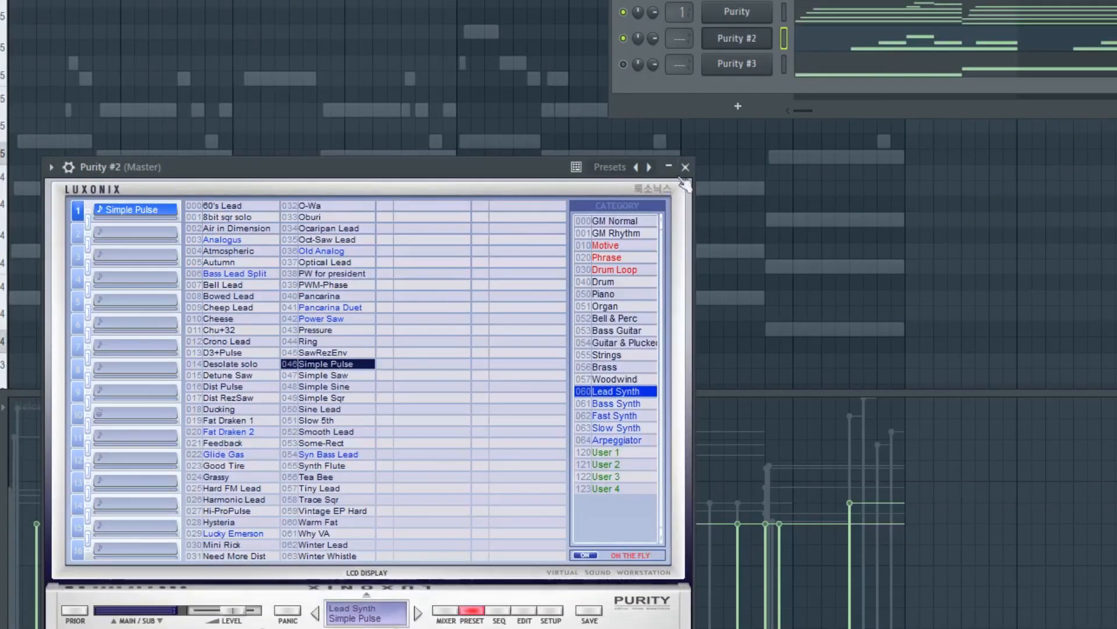
click(685, 167)
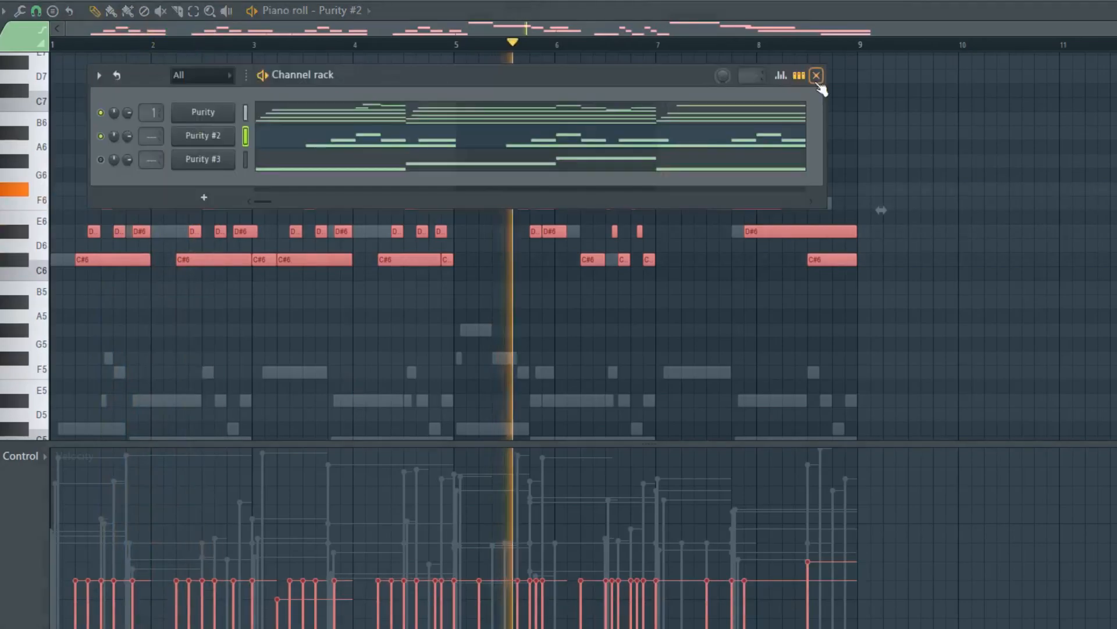
click(816, 76)
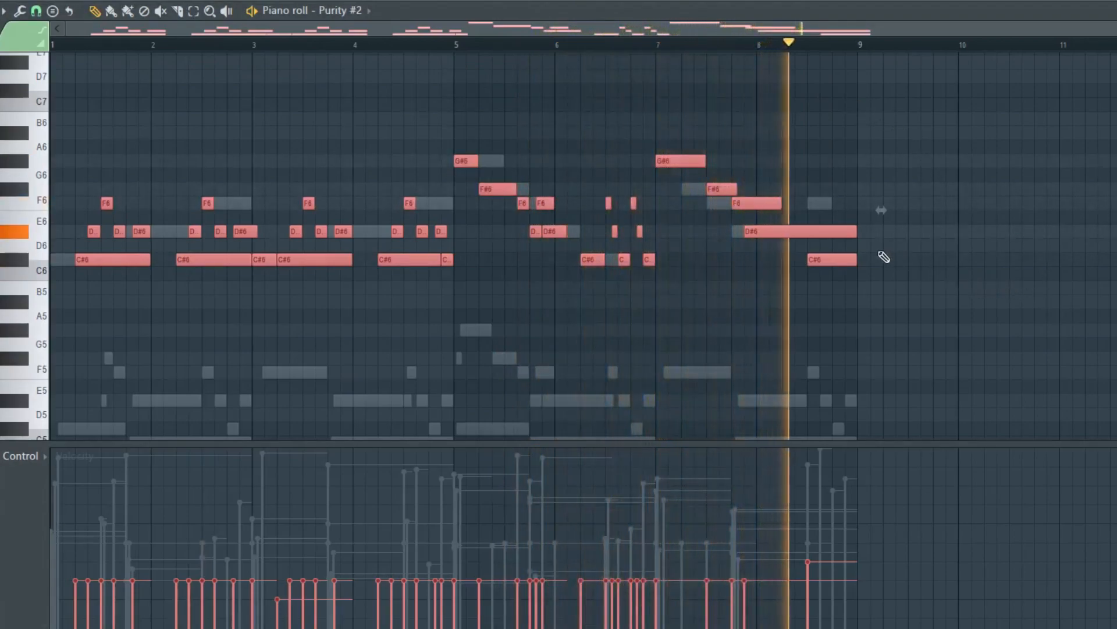
Step: Add a Purity channel, load the Pretty Suitcase piano preset and close the plugin window
key(F6)
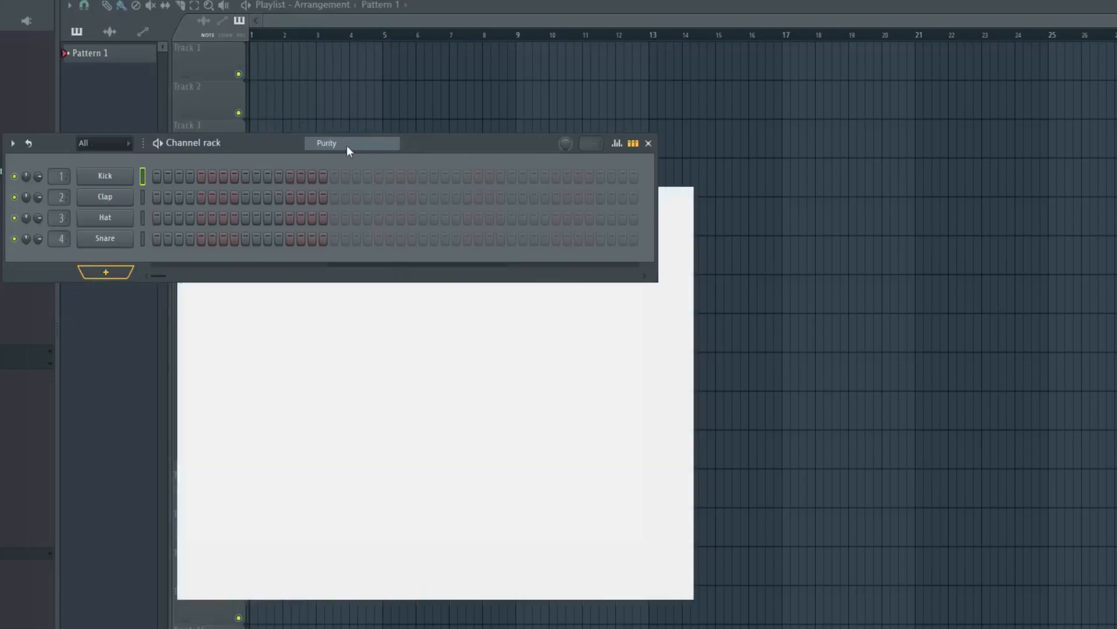
click(649, 144)
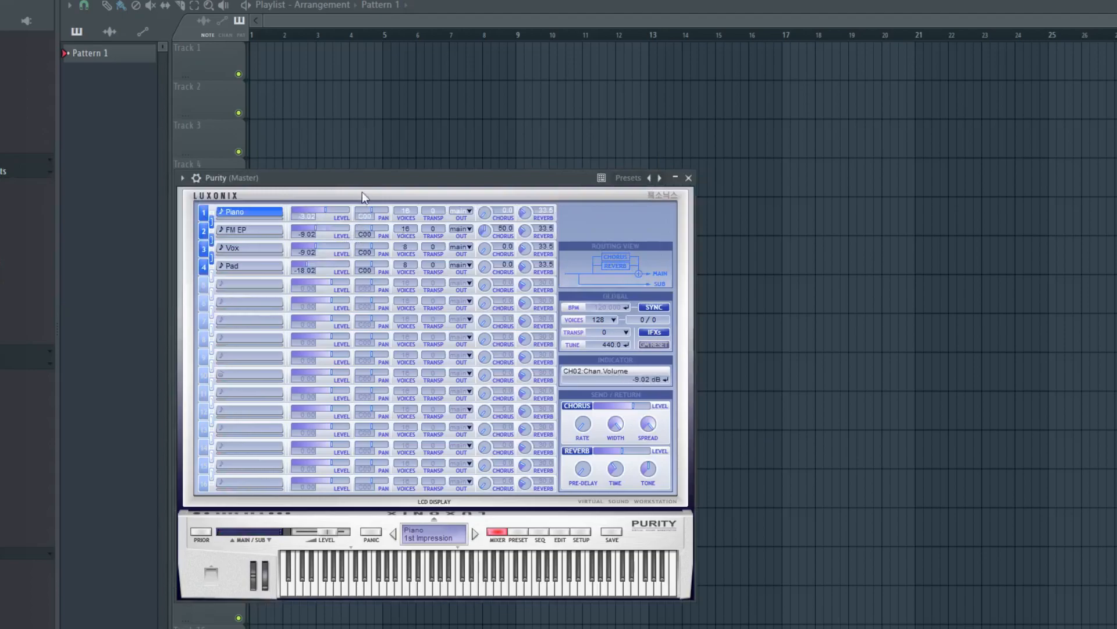
drag(367, 177, 447, 30)
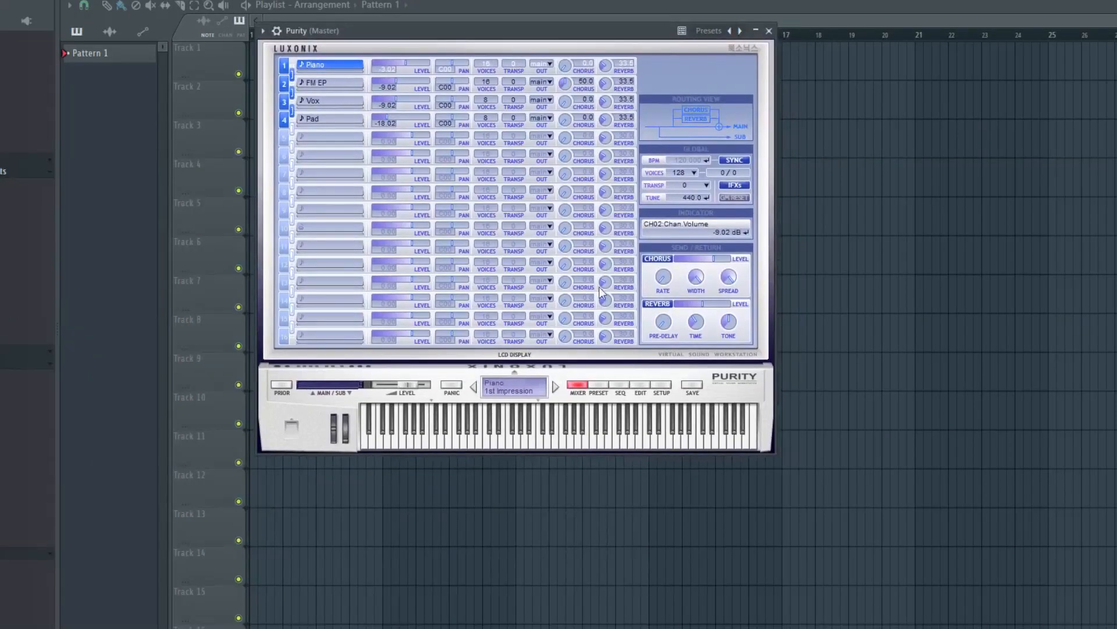
click(598, 384)
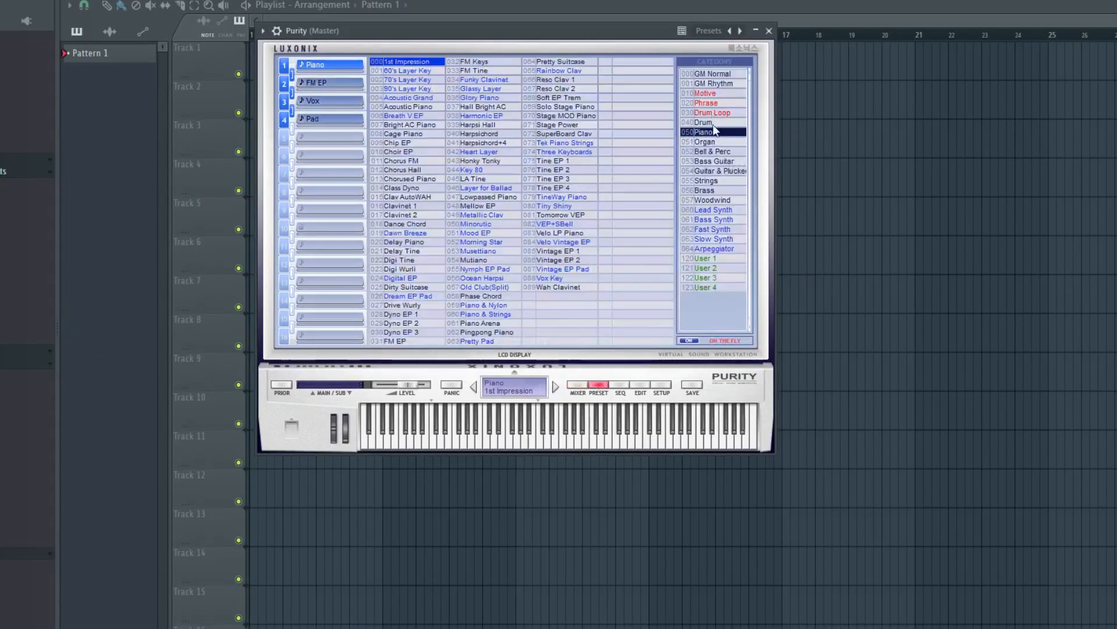
click(569, 62)
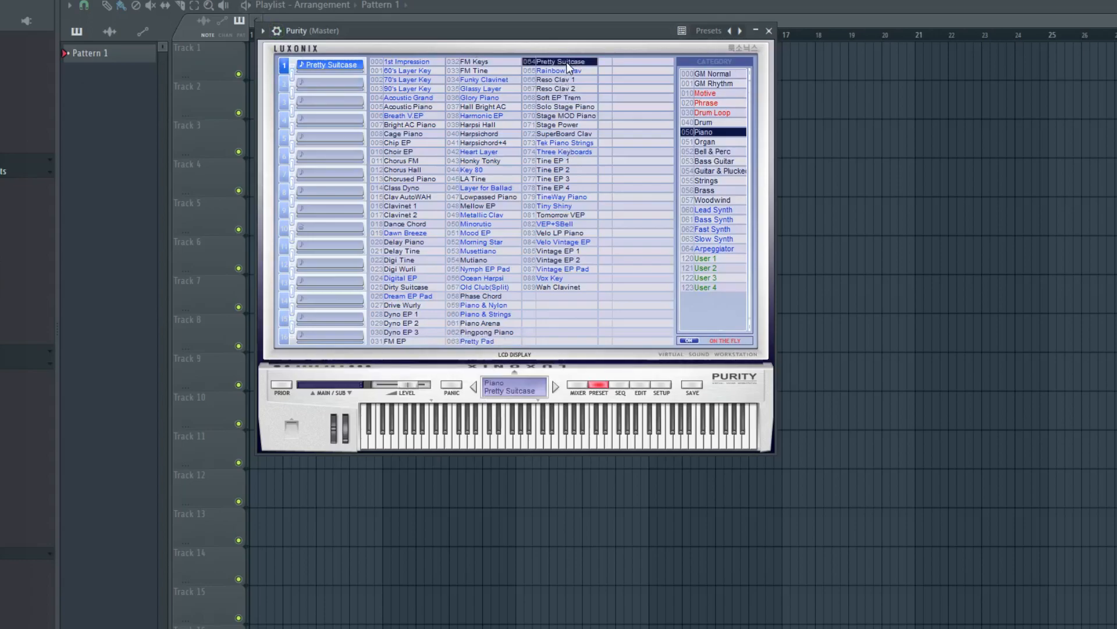
click(768, 31)
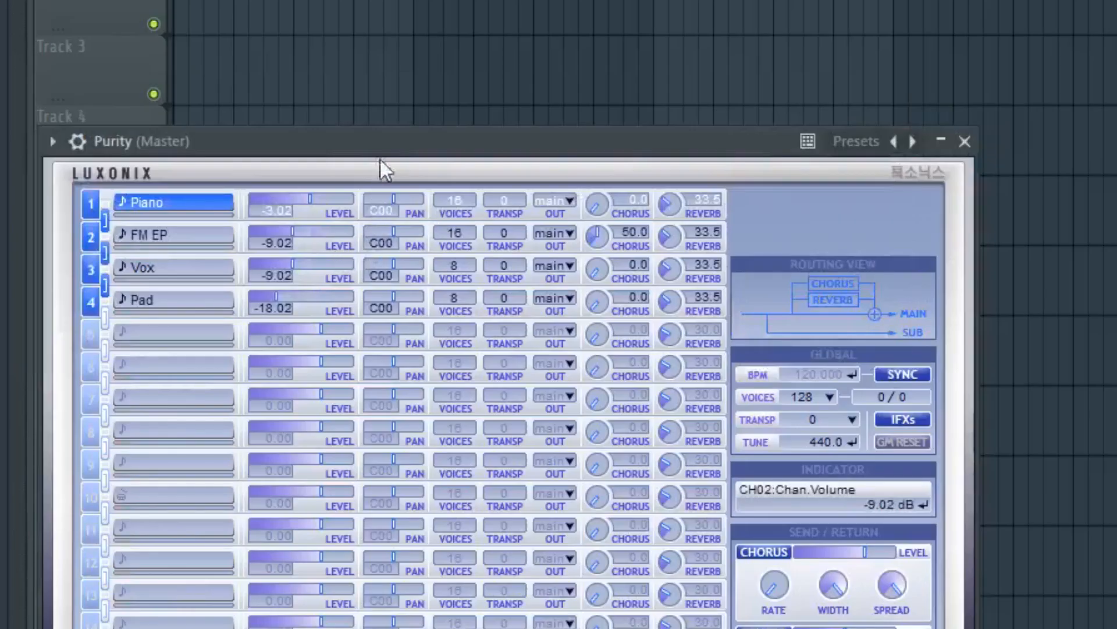
Step: Reposition the Purity window and choose Pretty Suitcase from its Piano presets
drag(384, 136, 529, 0)
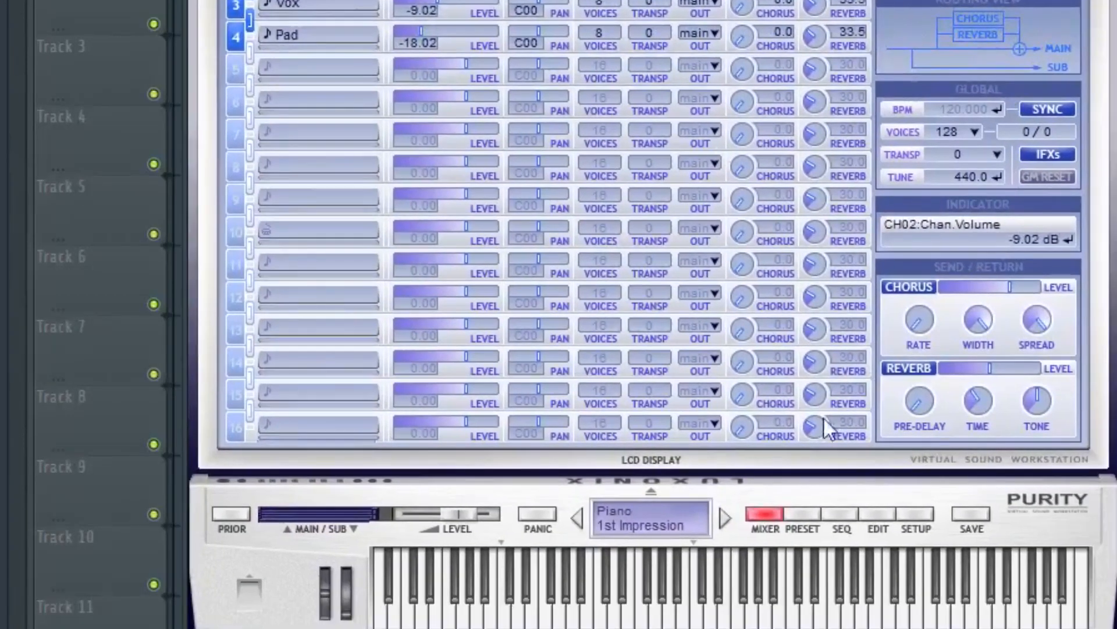
click(801, 512)
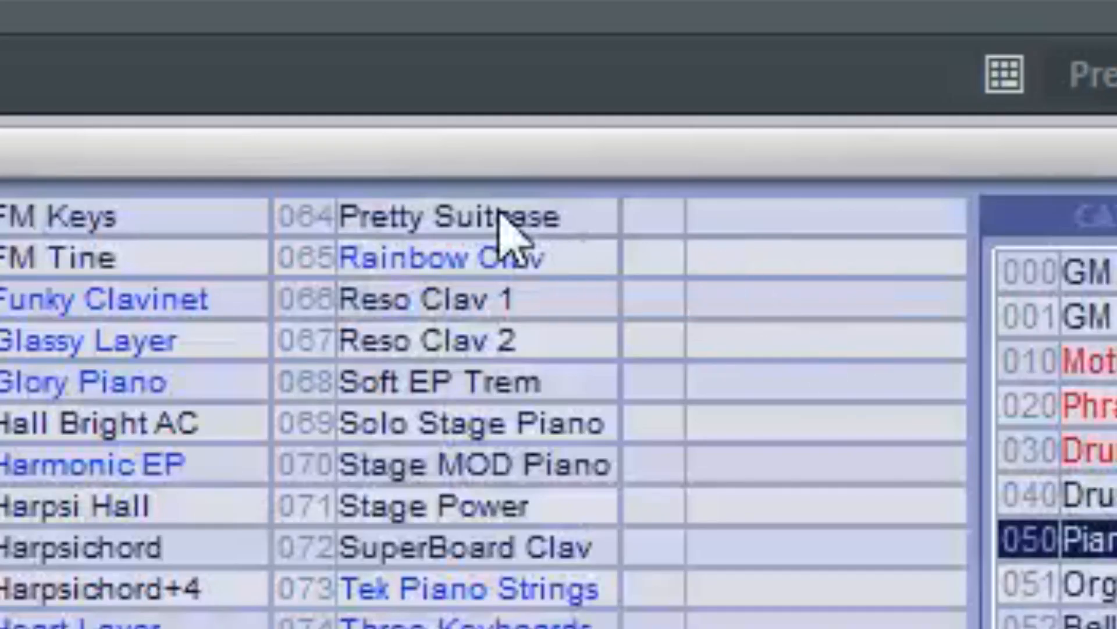
click(491, 227)
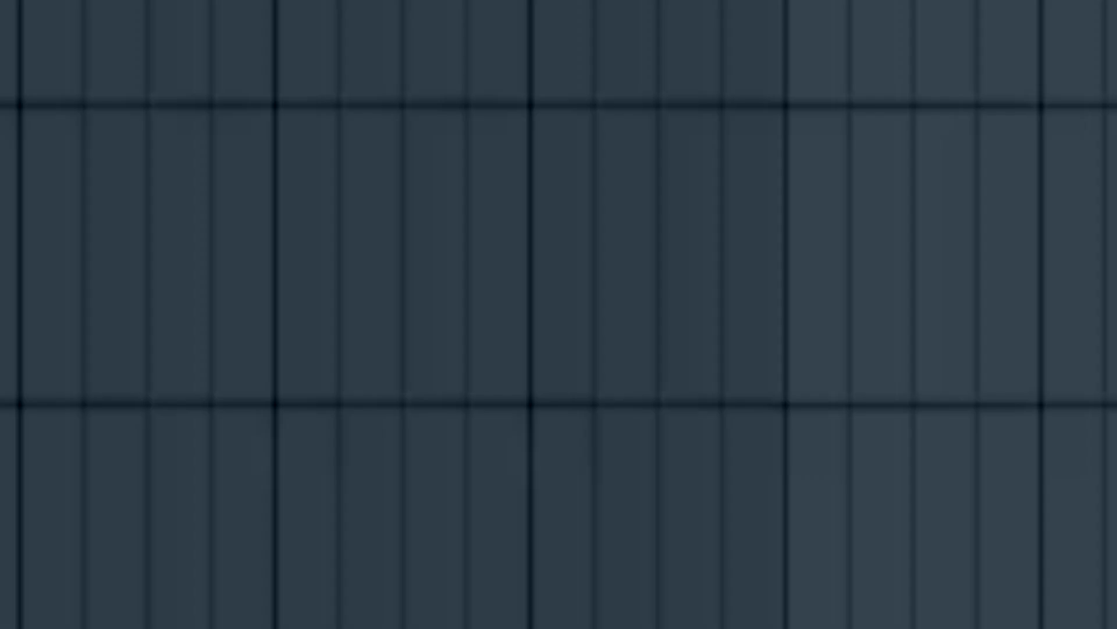
Step: Bring up the first Purity channel's notes in the piano roll and dismiss the channel rack
key(F6)
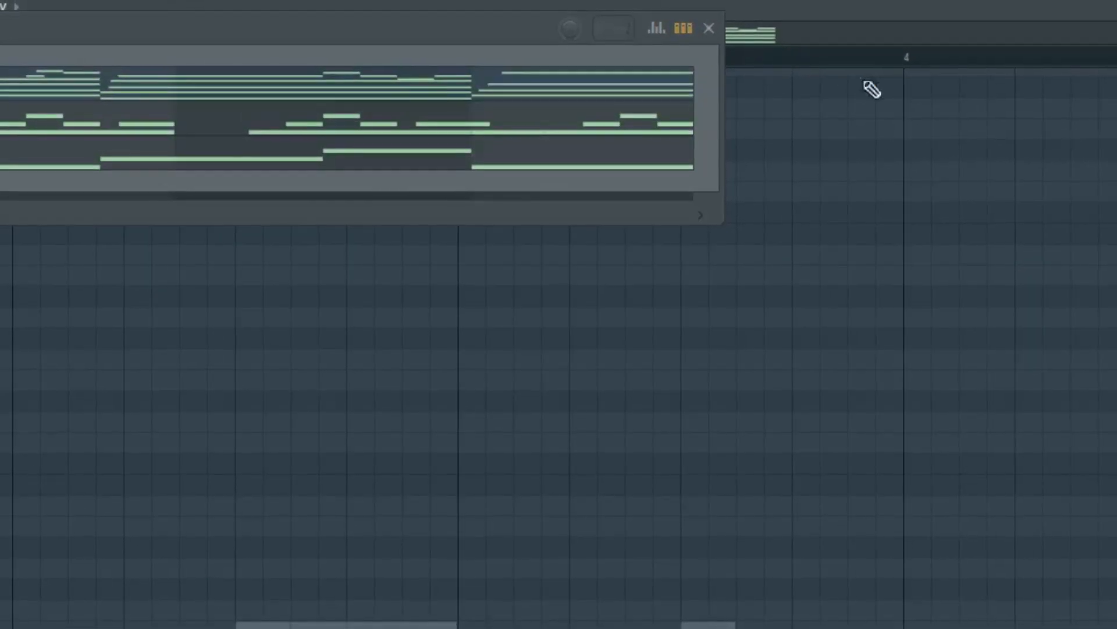
scroll(949, 345, down, 10)
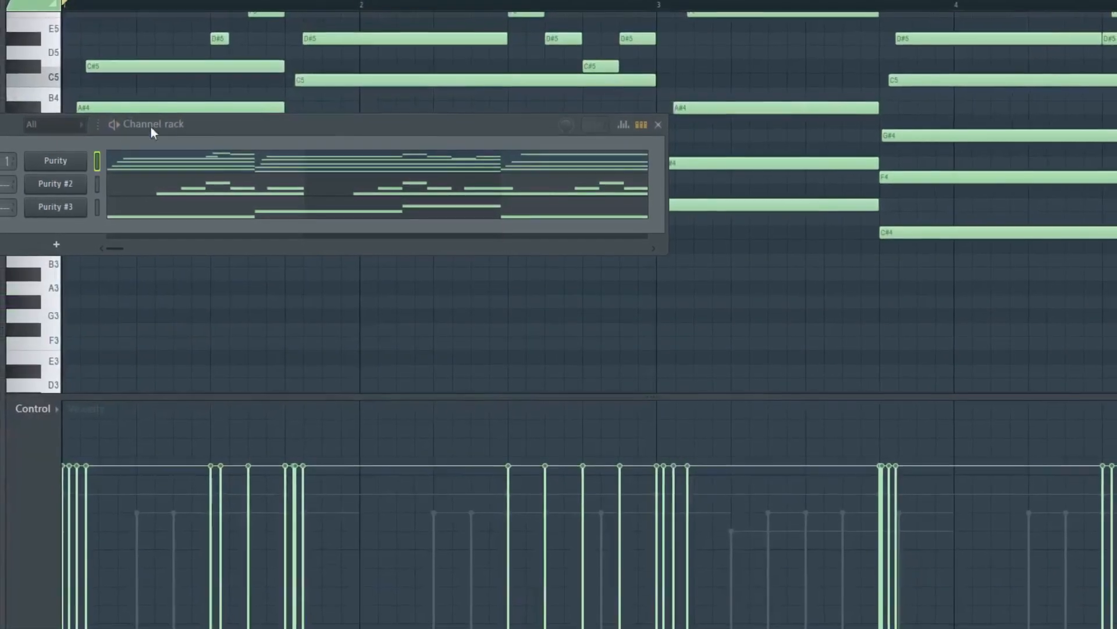
right_click(48, 164)
click(298, 127)
click(659, 126)
Step: Play the first Purity channel's chords and melody with more bars in view and examine the note layout
scroll(648, 227, up, 4)
key(space)
scroll(651, 238, down, 2)
key(space)
key(space)
drag(527, 0, 727, 24)
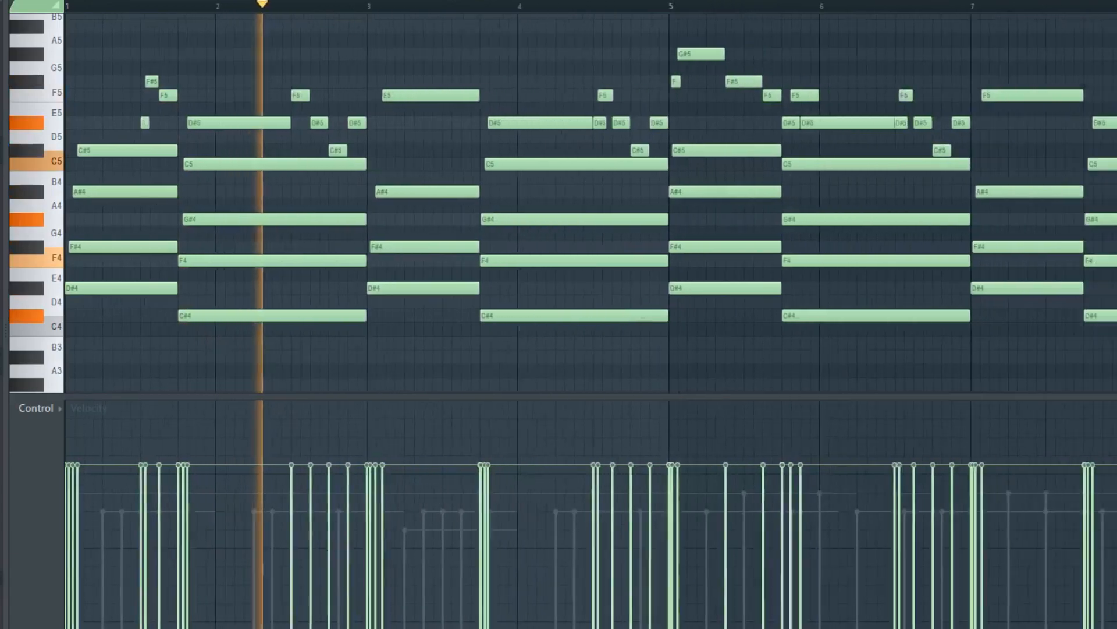
Step: Open the Purity #3 plugin window to view its bell preset and close the channel rack
click(200, 168)
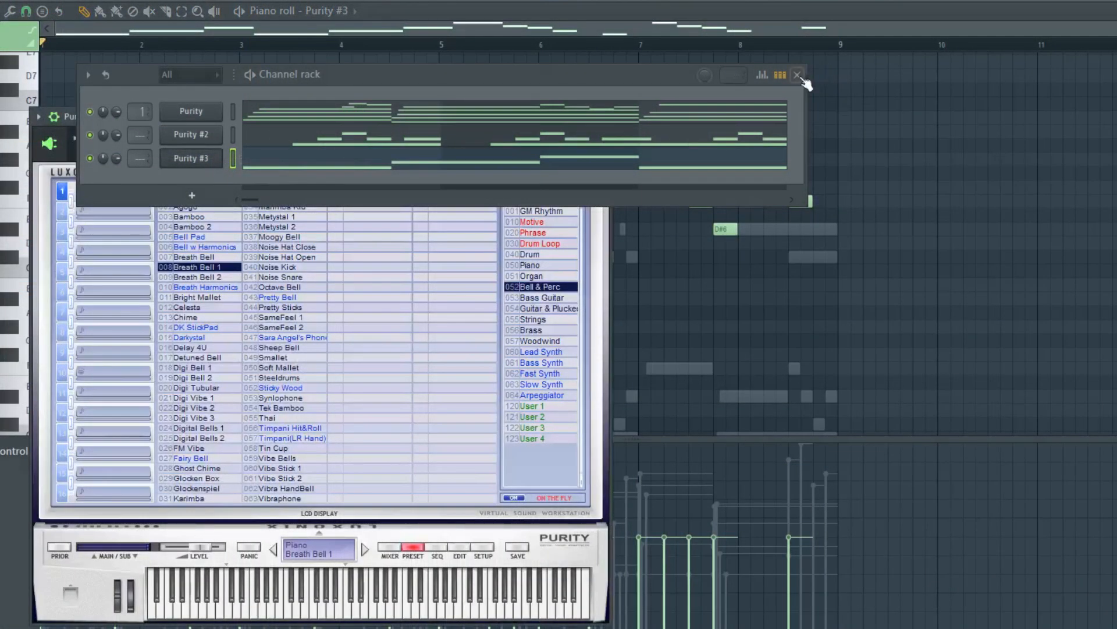
click(797, 75)
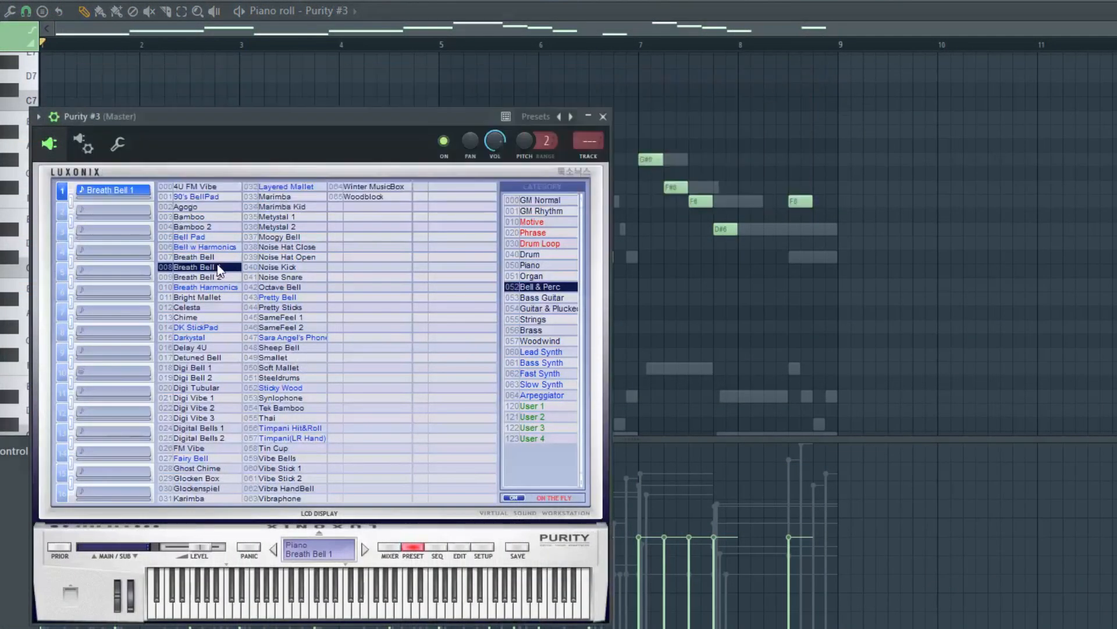
Step: Move the Purity #3 window aside, choose its Octave Bell preset while the melody plays, and close the window
drag(179, 120, 582, 133)
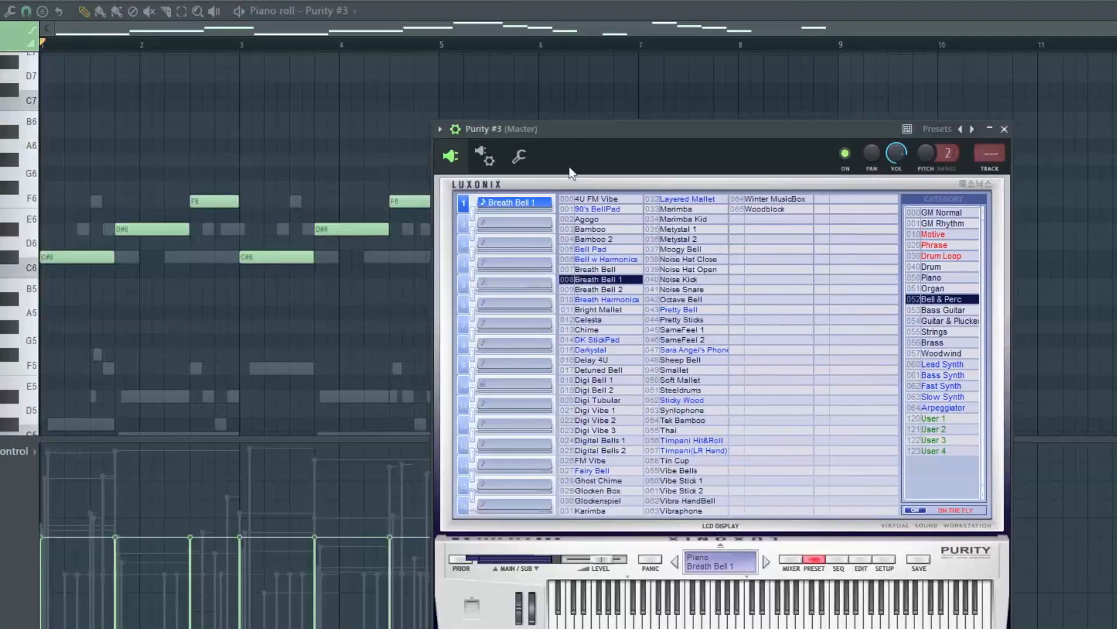
click(600, 279)
key(space)
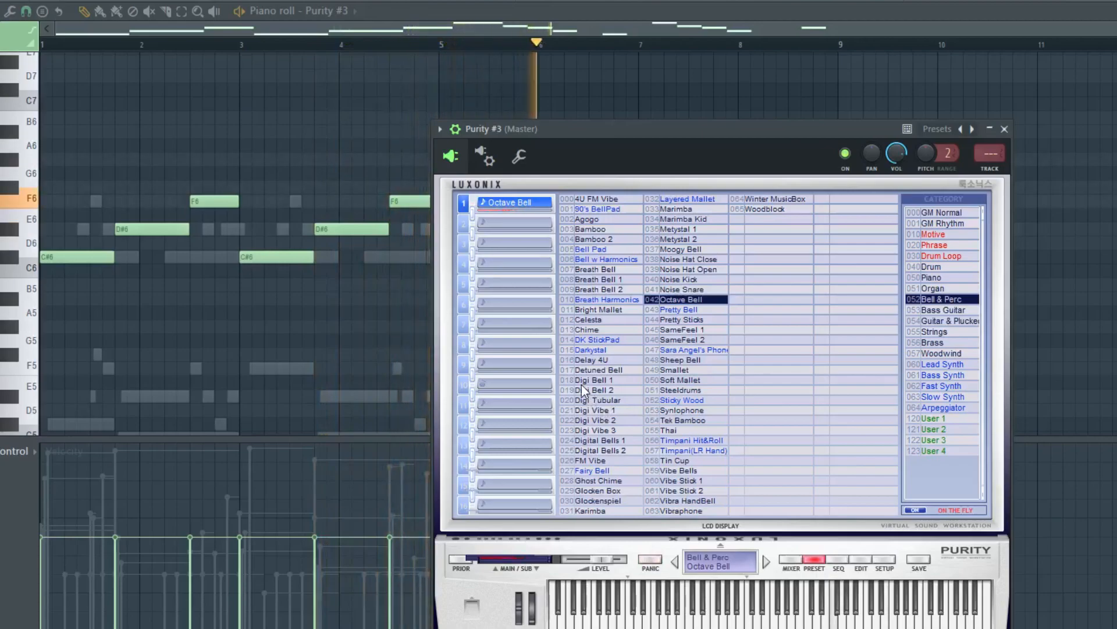
click(1006, 130)
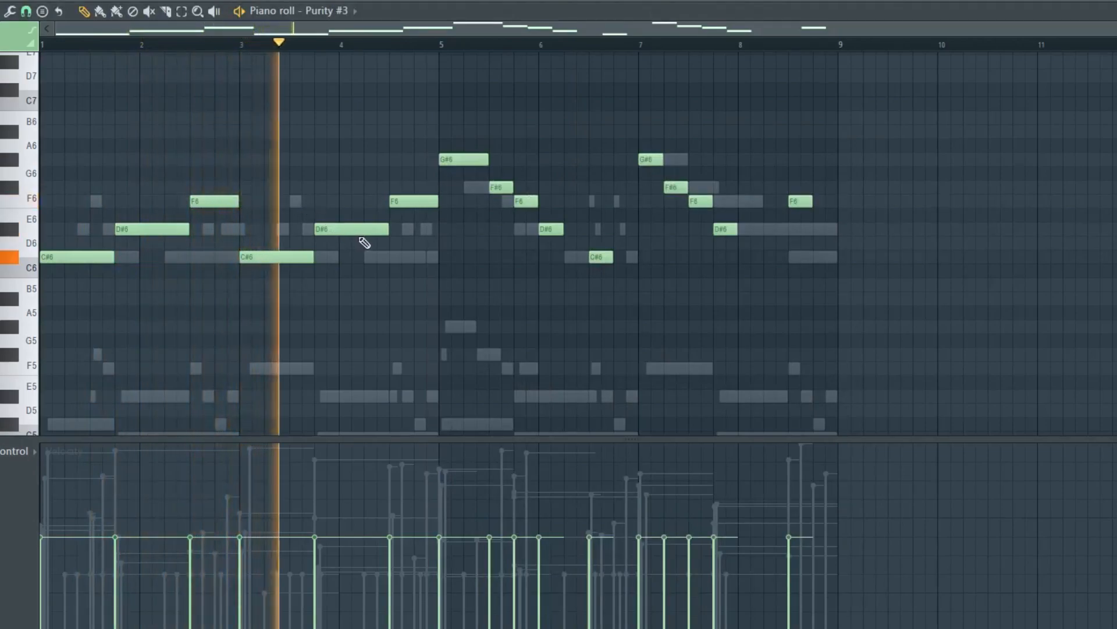
Step: Play the Purity #3 melody from the middle of bar 4 to check how its notes lead into bar 5
key(space)
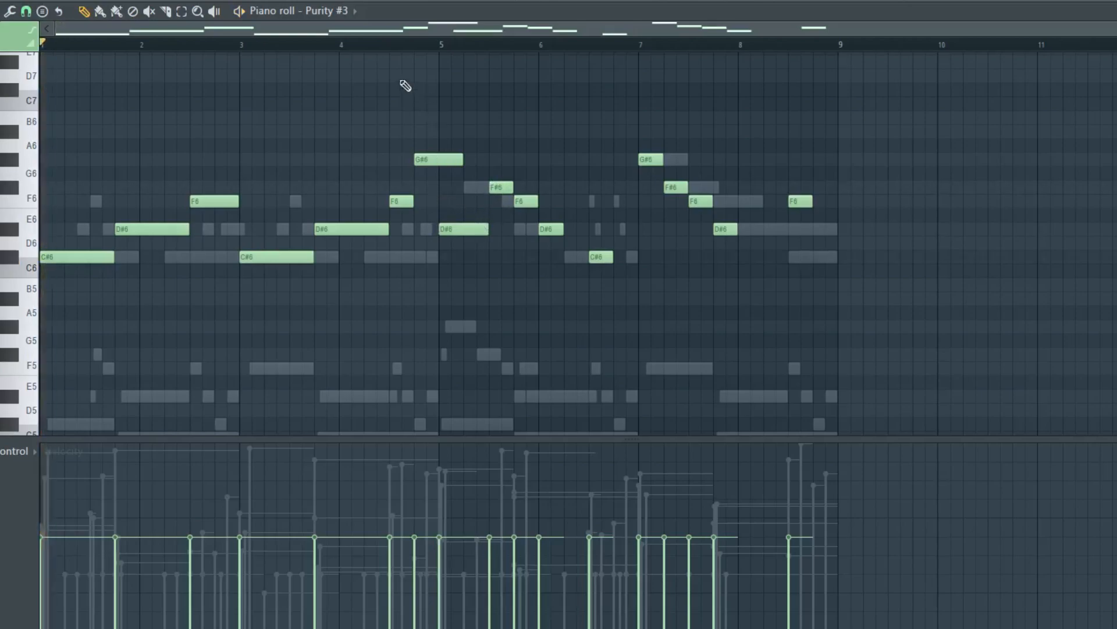
key(space)
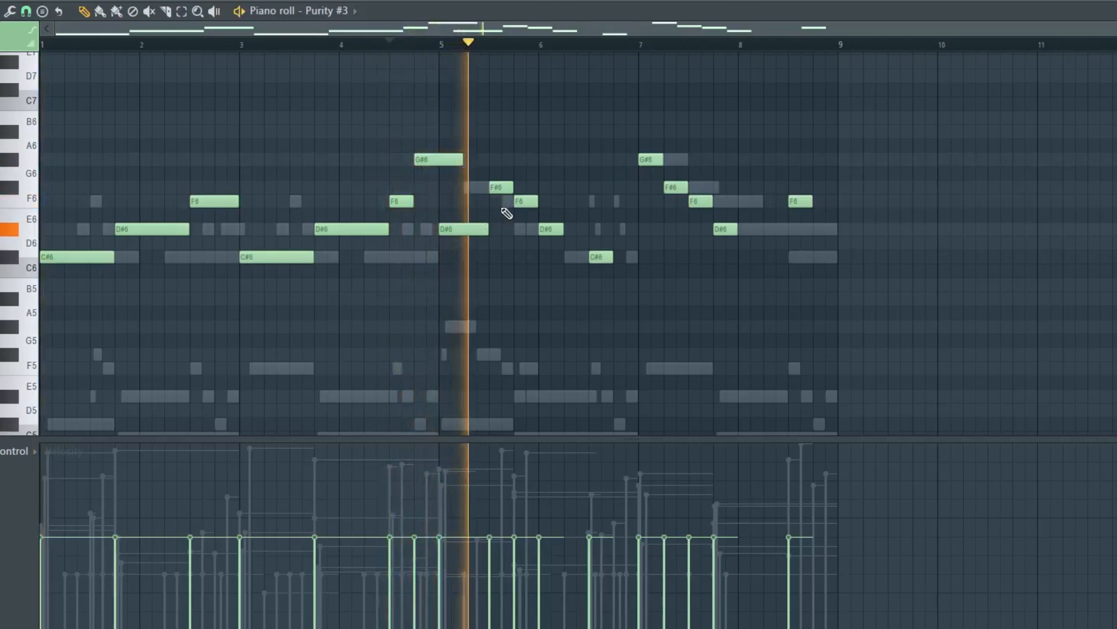
key(space)
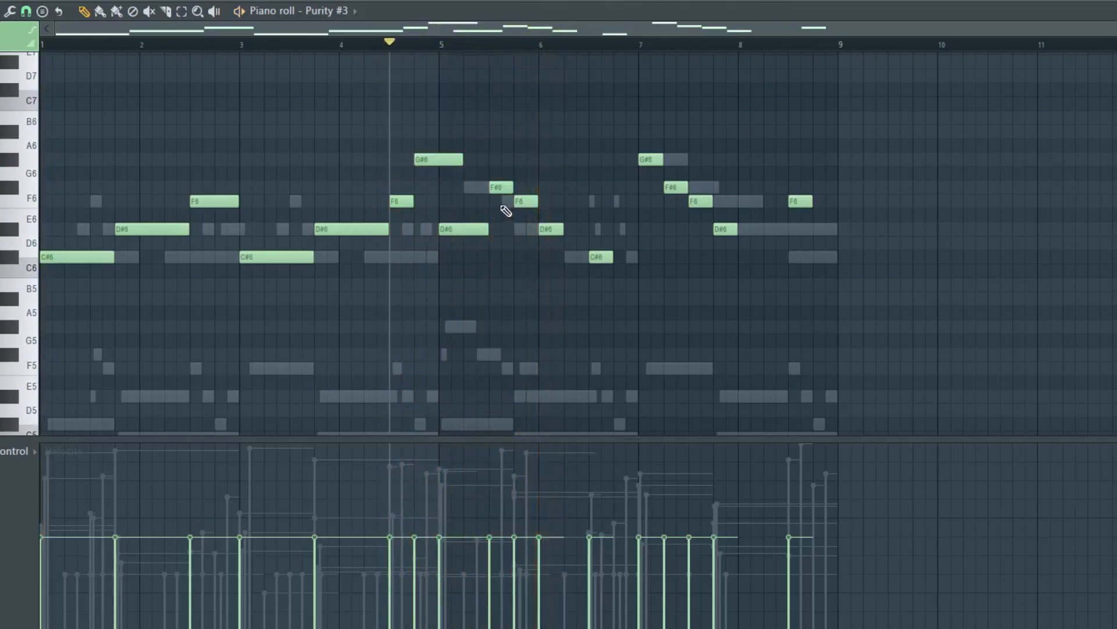
Step: Lower the first Purity channel's volume in the channel rack while checking the balance in playback, and close the rack
key(F6)
right_click(90, 111)
key(space)
key(space)
drag(116, 112, 117, 135)
key(space)
key(space)
drag(362, 86, 565, 232)
click(998, 225)
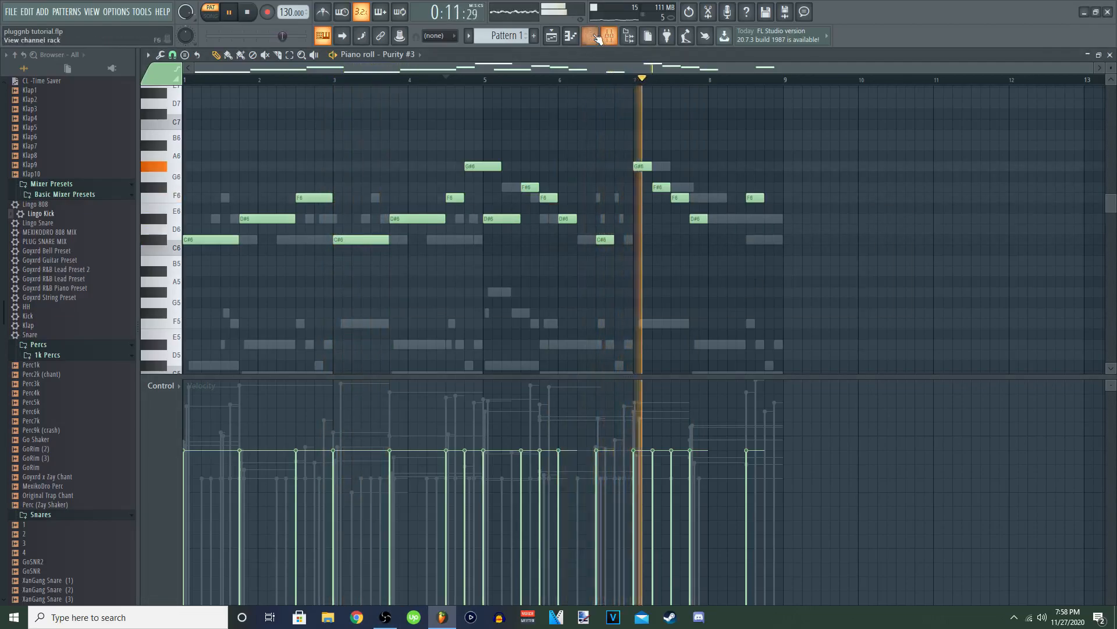
Step: Reopen the channel rack, widen it so more of each channel's notes show, and reposition it over the piano roll
click(591, 36)
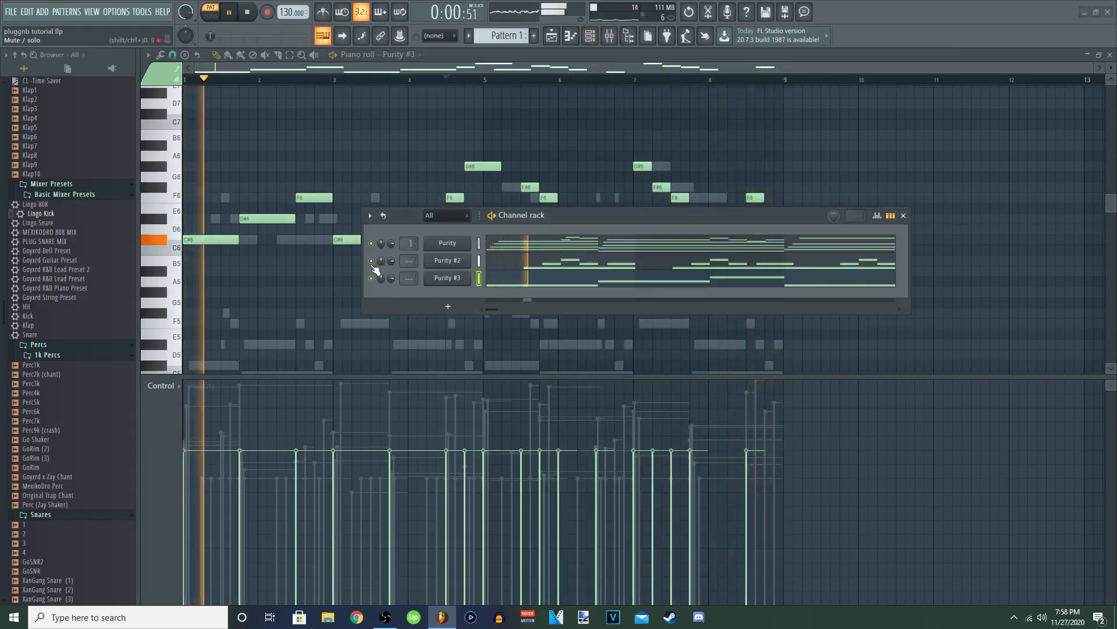
drag(539, 217, 472, 231)
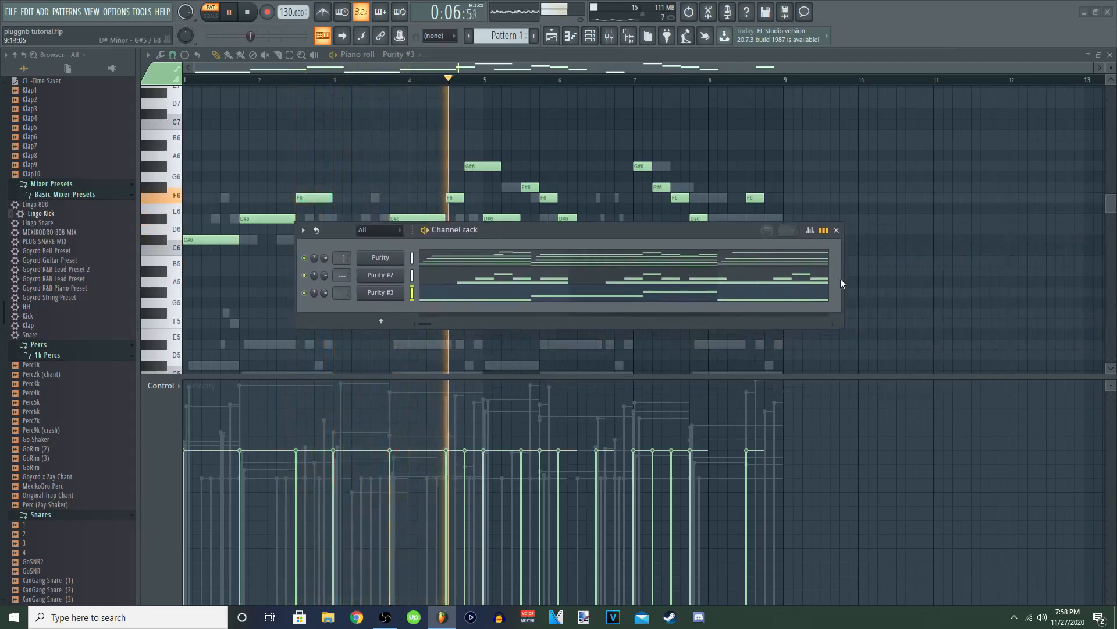
drag(844, 280, 1100, 280)
drag(956, 235, 844, 213)
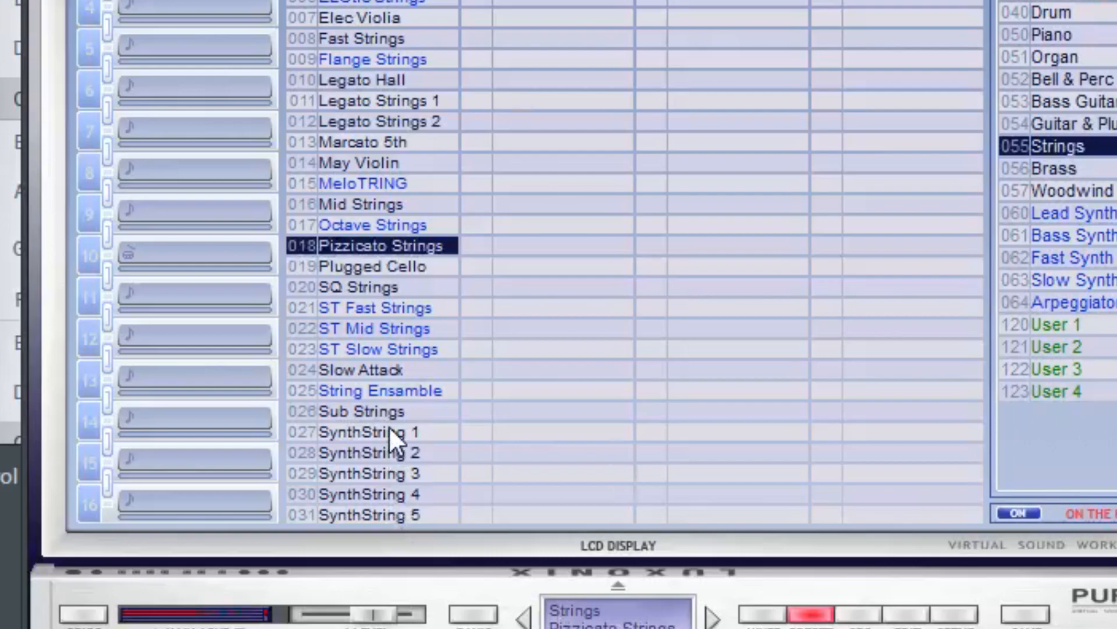
Step: Advance from Pizzicato Strings to the following preset in Purity's Strings category
key(Down)
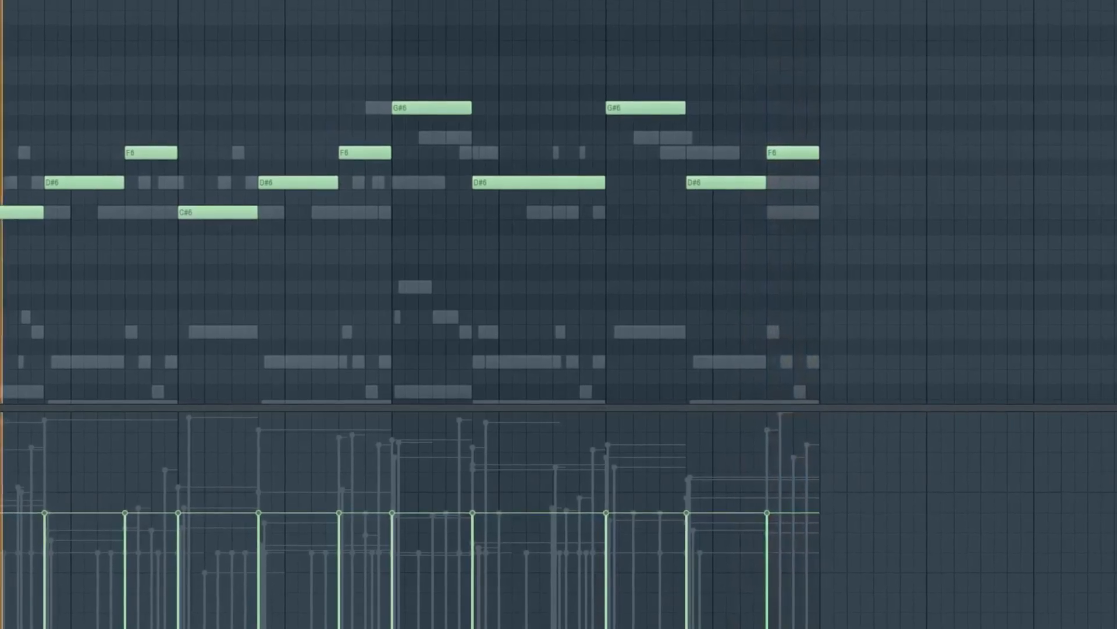
Step: Bring up the channel rack, unmute Purity #2, and solo the first Purity channel
key(F6)
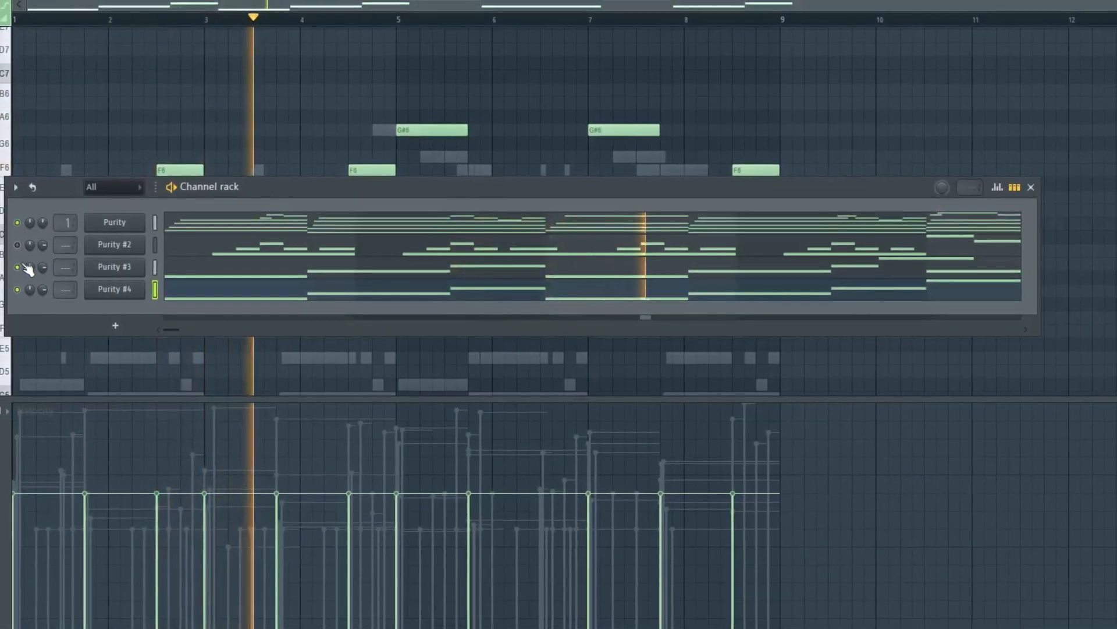
click(33, 248)
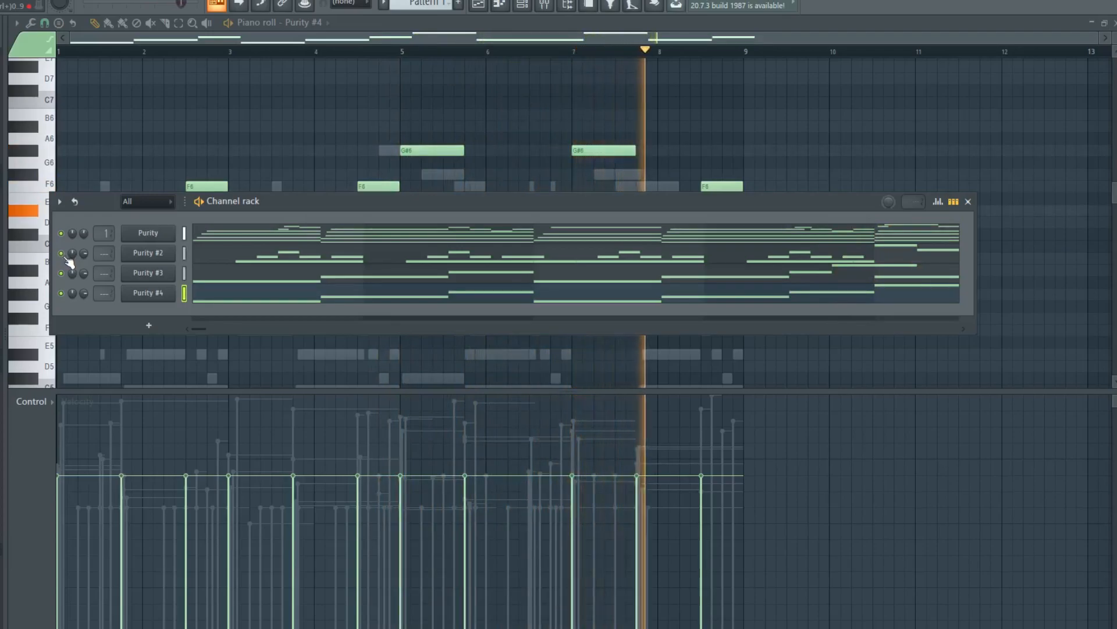
right_click(62, 235)
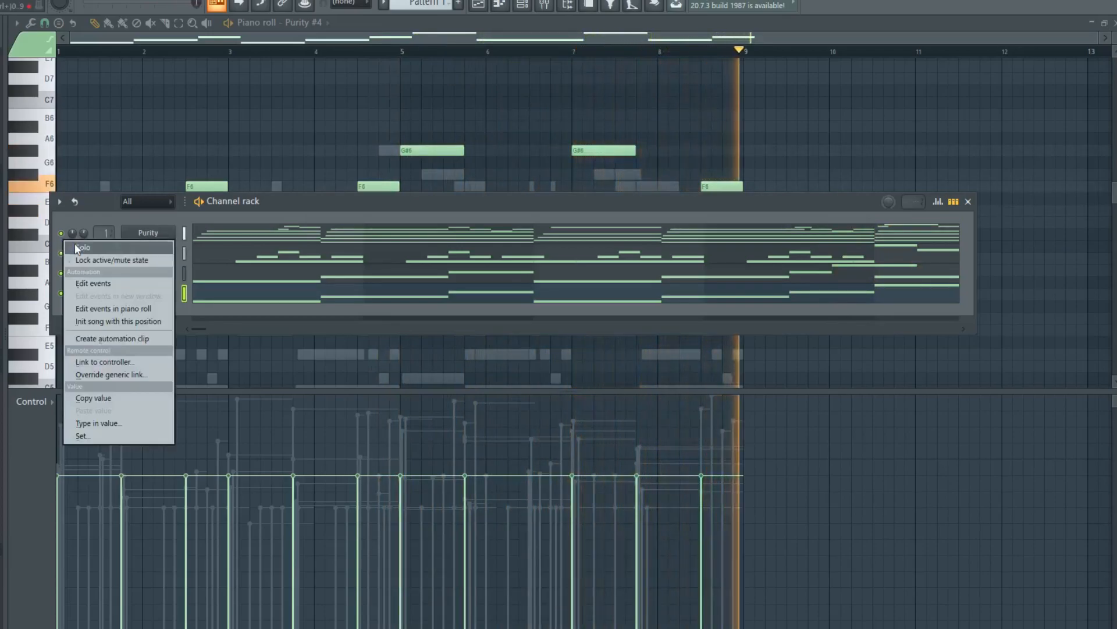
click(74, 246)
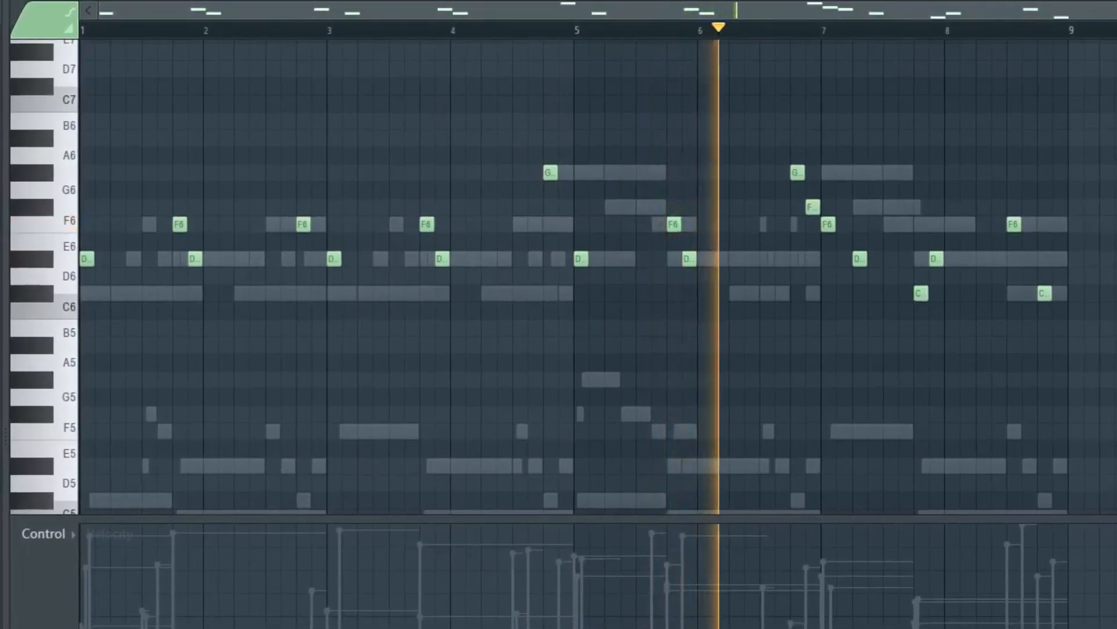
Step: Bring up the channel rack and open the list for adding another channel below Purity #5
key(F6)
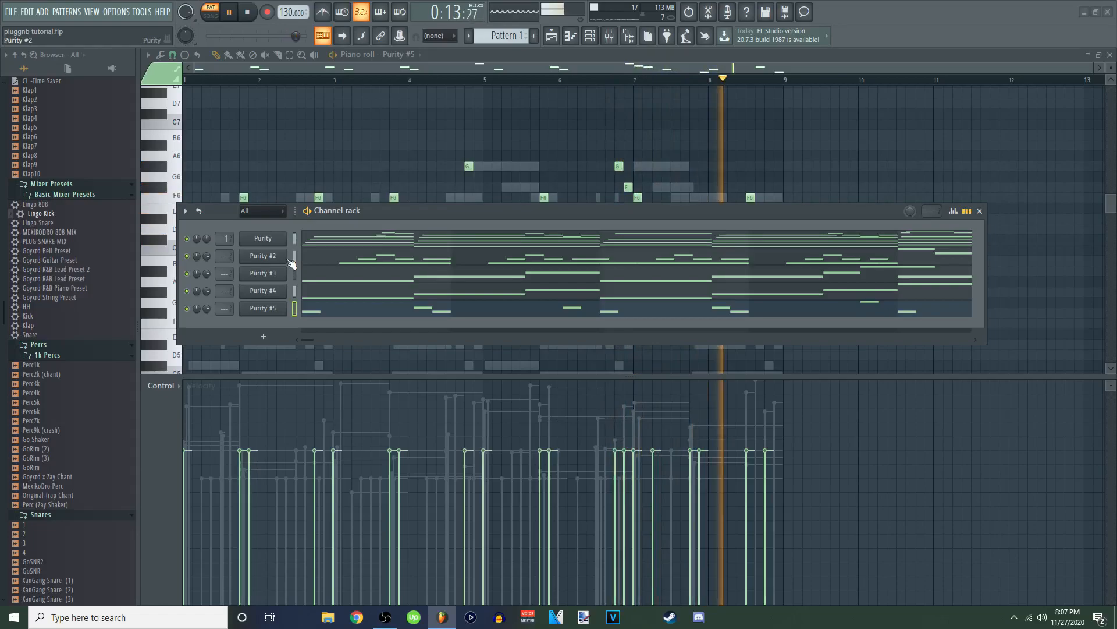
click(263, 337)
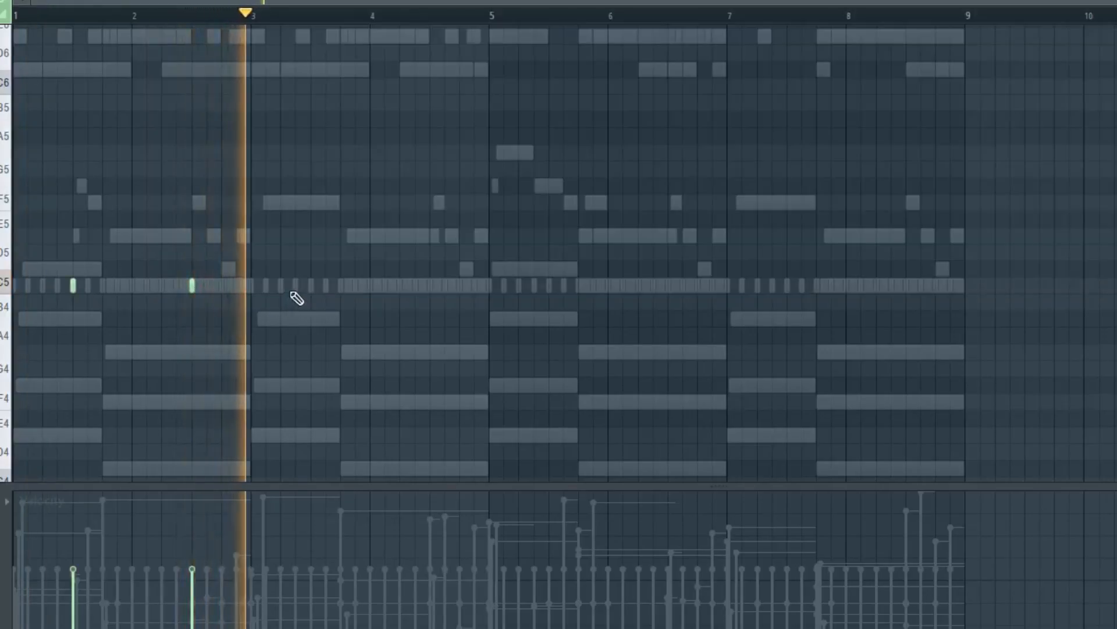
Step: Add C5 clap notes at the middle of bars 3 and 4 in the piano roll
click(308, 290)
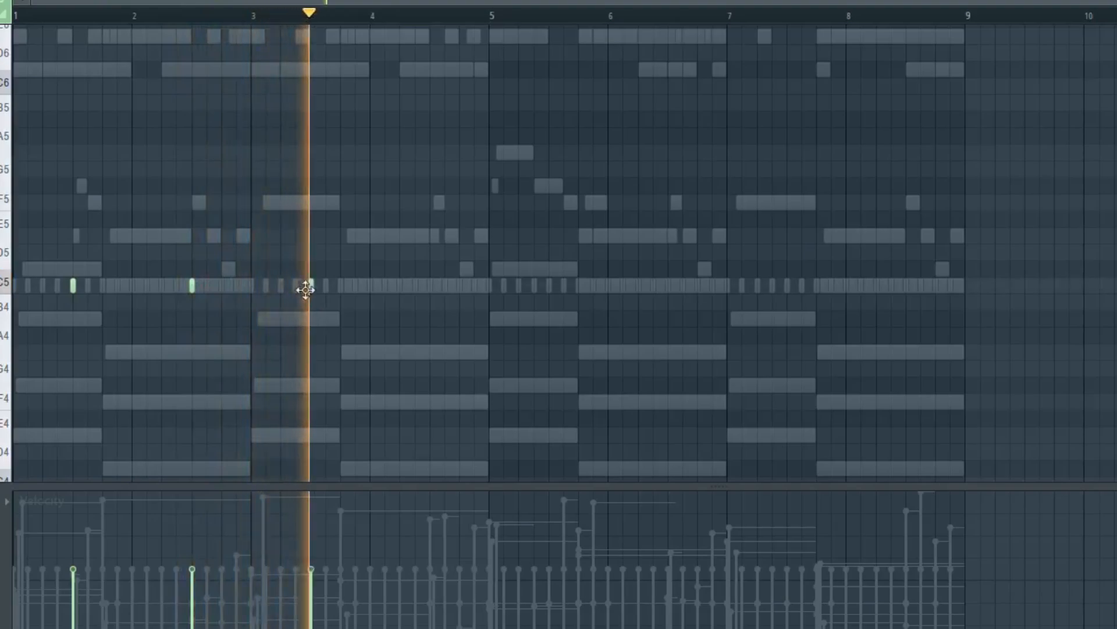
click(430, 286)
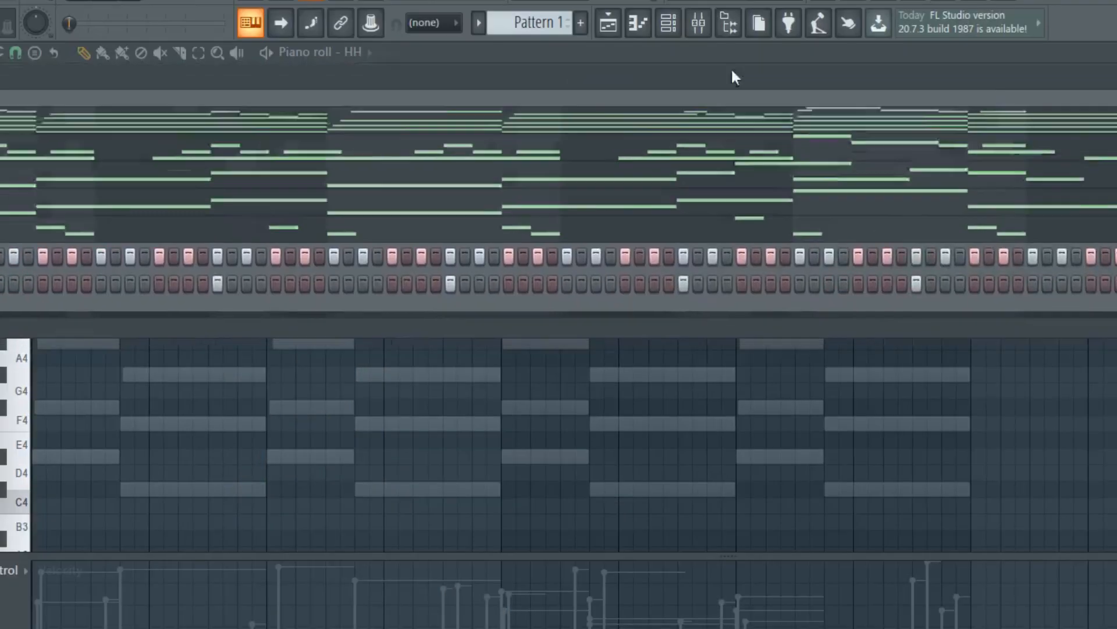
Step: Fill every step of the HH channel and play the pattern with the channel rack repositioned over the piano roll
drag(732, 71, 1105, 57)
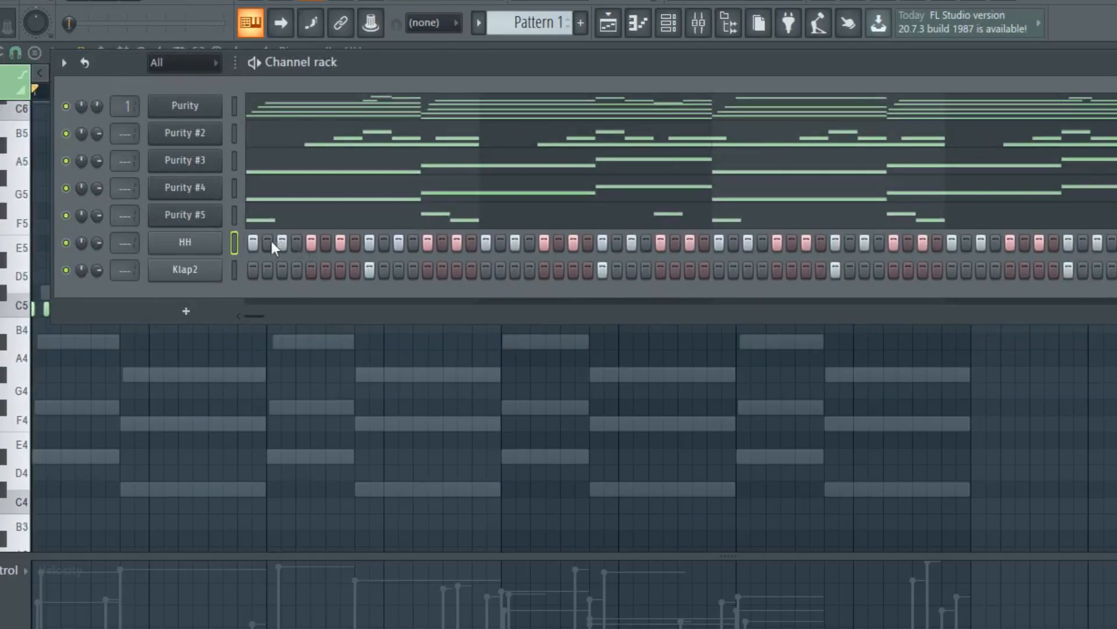
key(space)
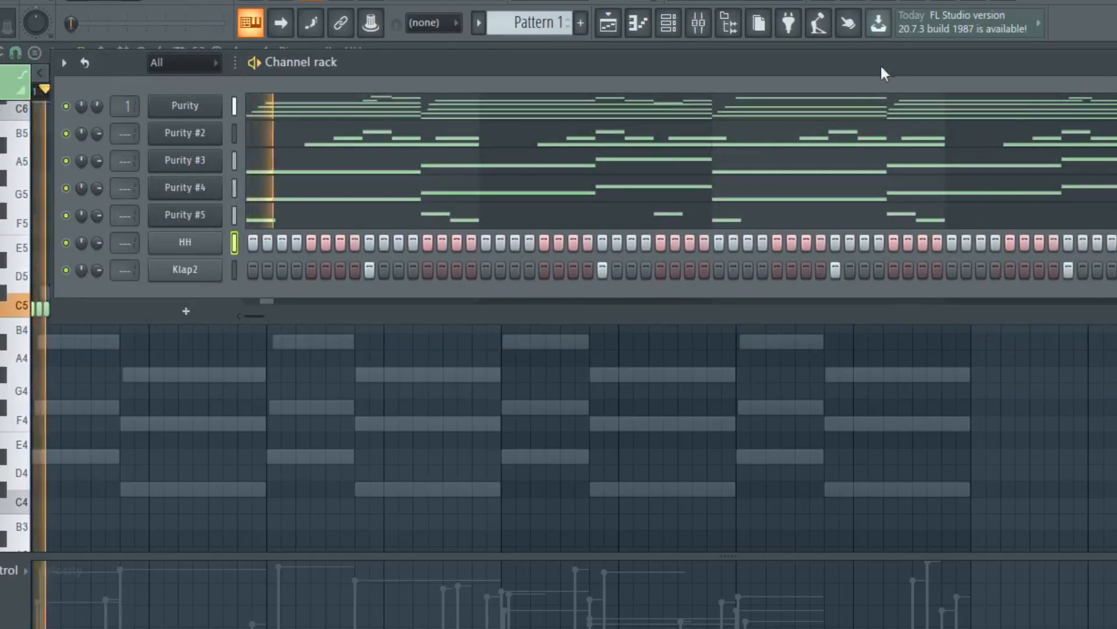
drag(648, 65, 442, 89)
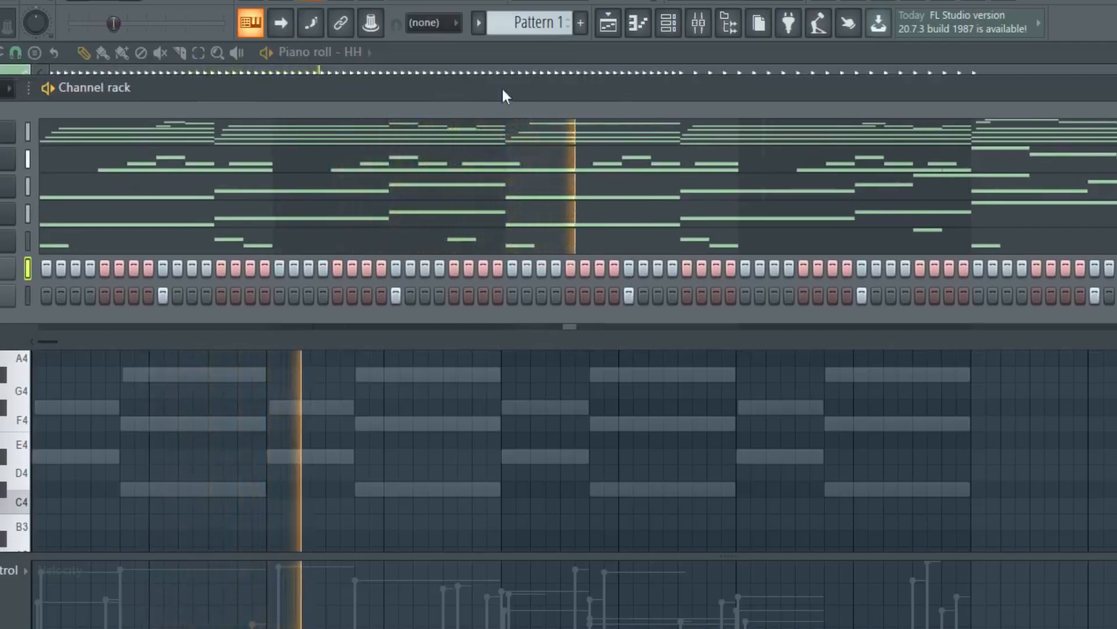
drag(579, 104, 391, 96)
drag(748, 82, 268, 81)
drag(625, 257, 1083, 255)
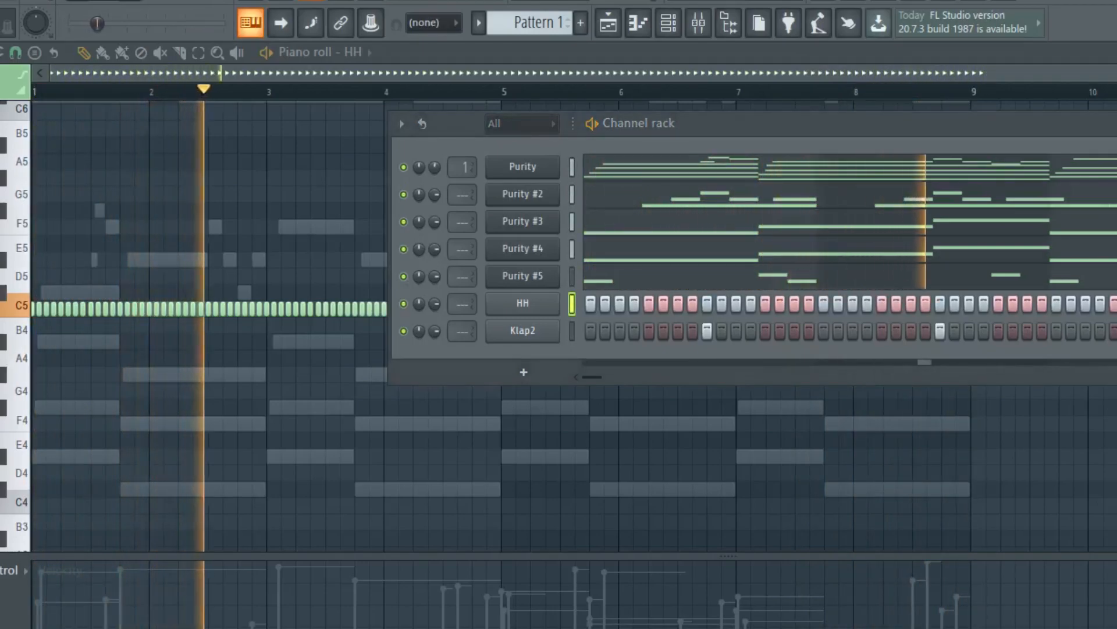
key(space)
key(space)
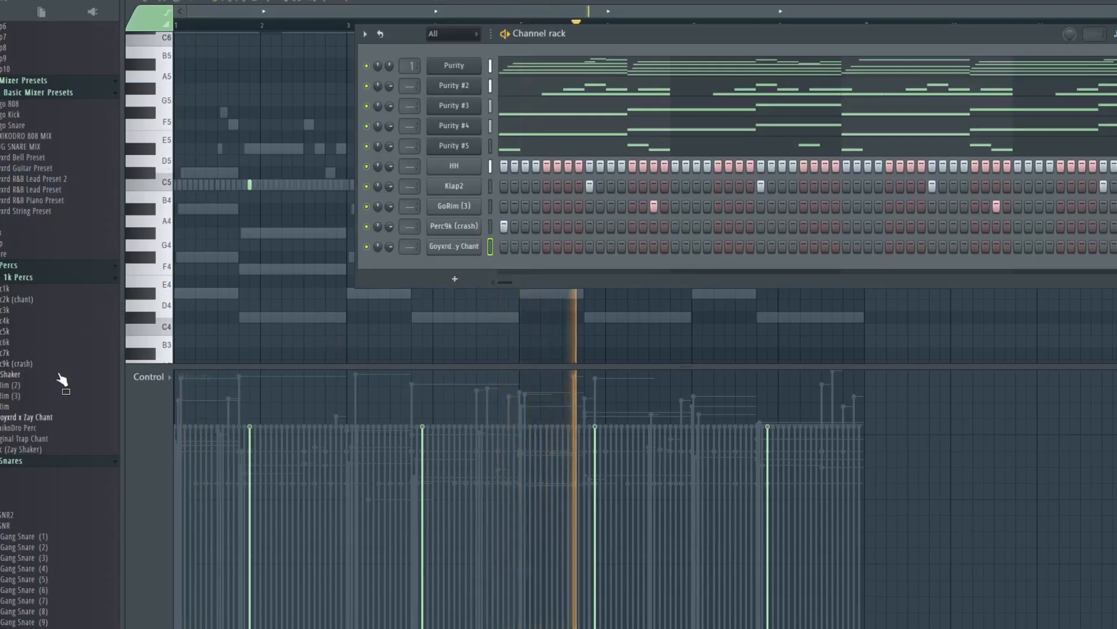
Step: Preview the Perc2k (chant) sample and add the GoSNR snare as a new channel below the chant channel
click(21, 301)
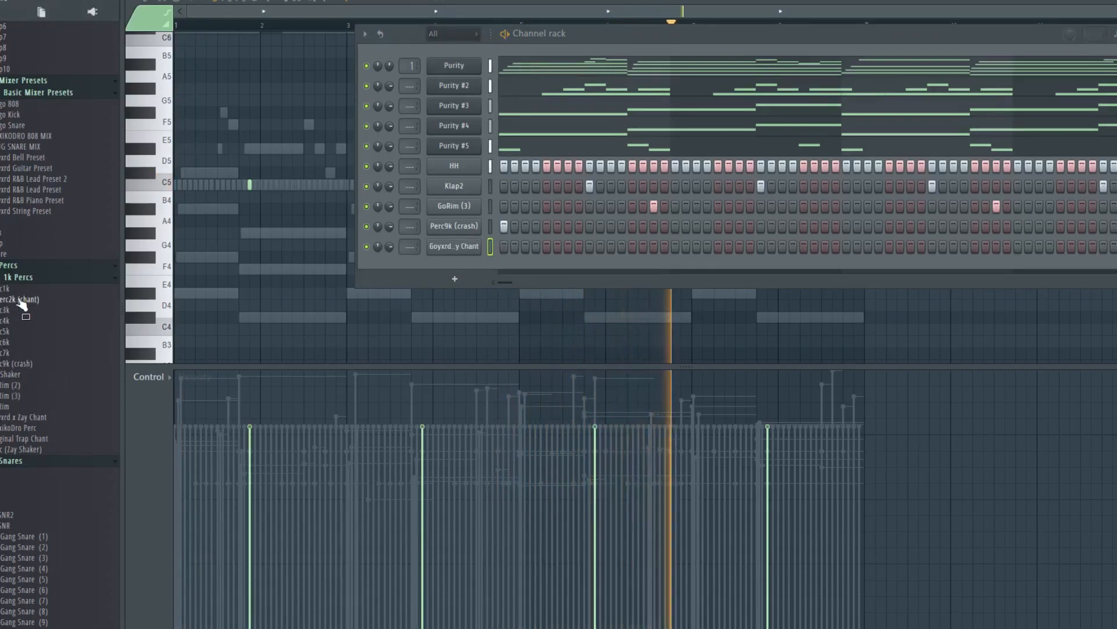
scroll(23, 361, down, 4)
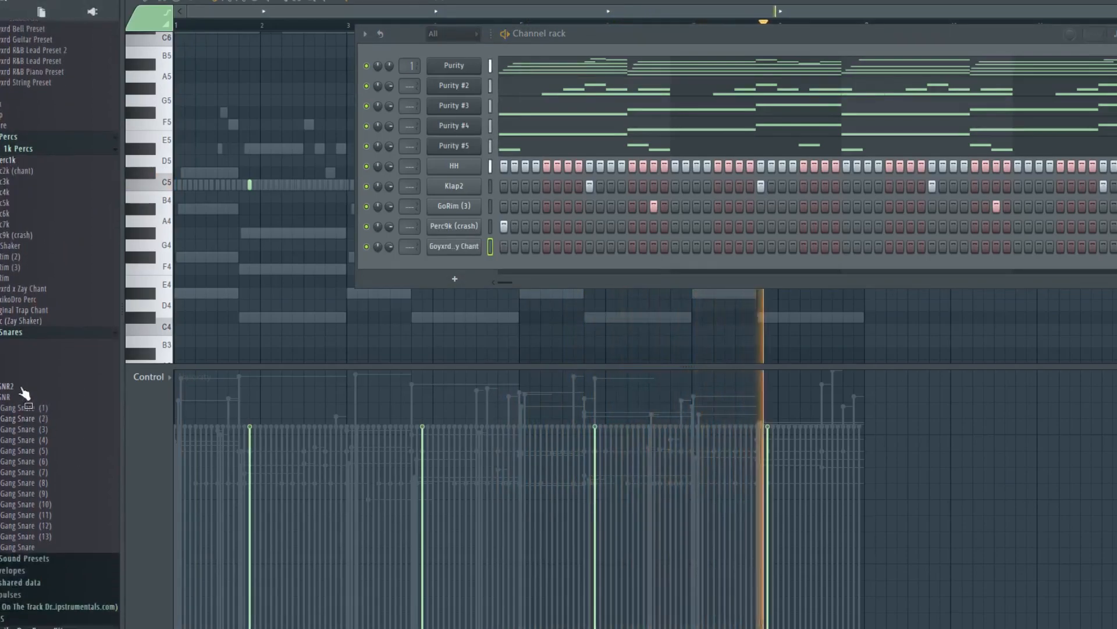
drag(21, 398, 460, 260)
Step: Restart playback and place GoSNR hits on steps 19, 31, 37 and 51
key(space)
key(space)
click(697, 267)
click(824, 267)
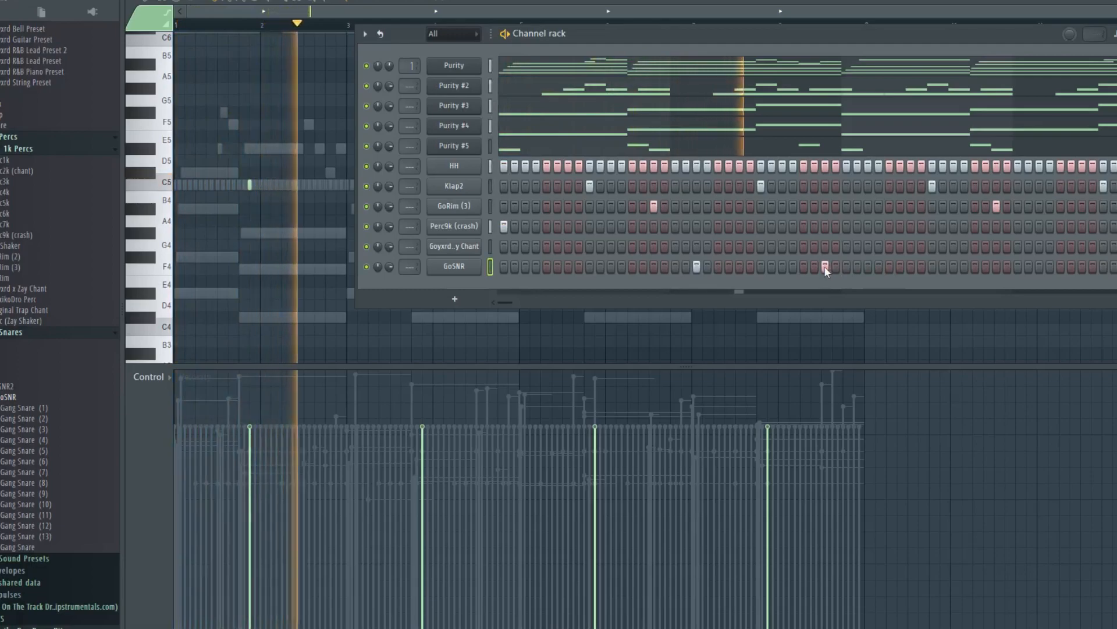
click(891, 268)
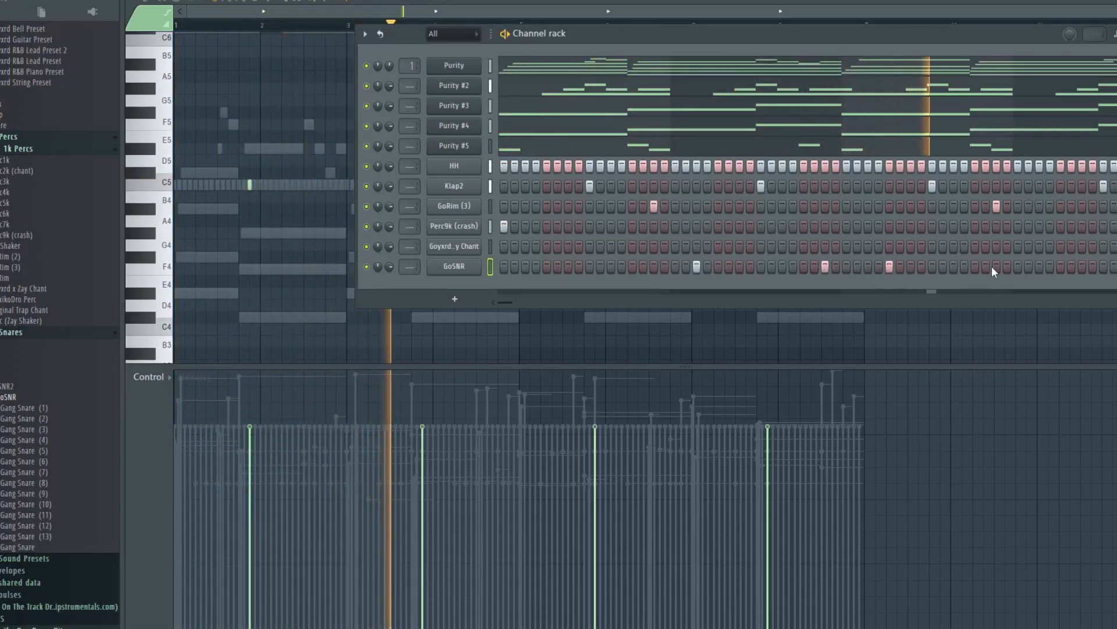
click(1039, 266)
Step: Move the channel rack over, open the GoSNR channel's notes in the piano roll, and close the rack
drag(840, 47, 515, 36)
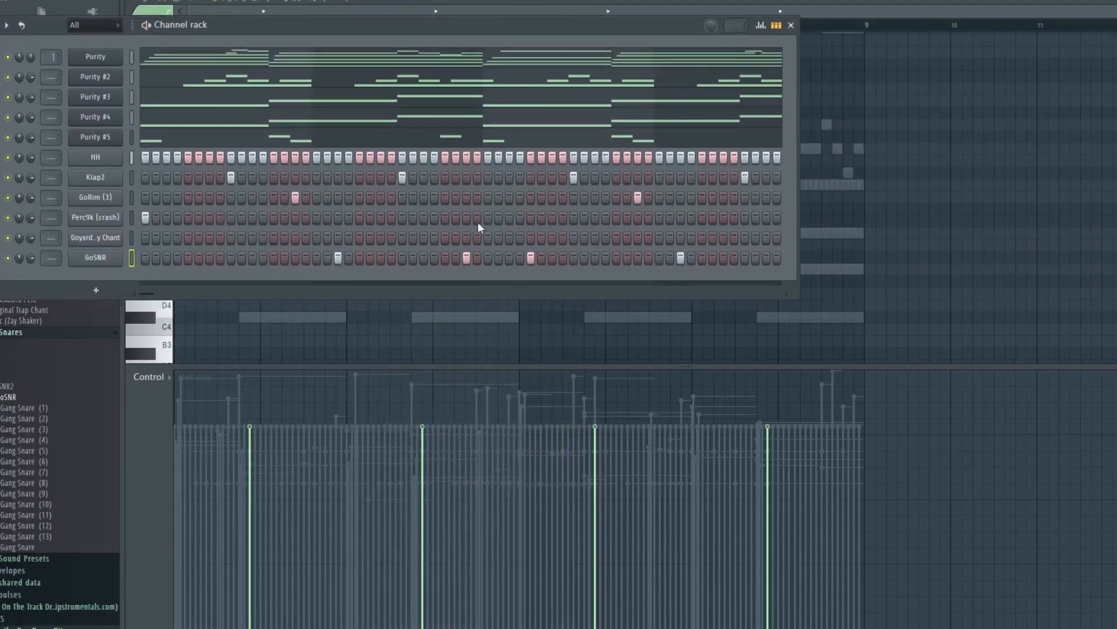
right_click(99, 257)
click(152, 258)
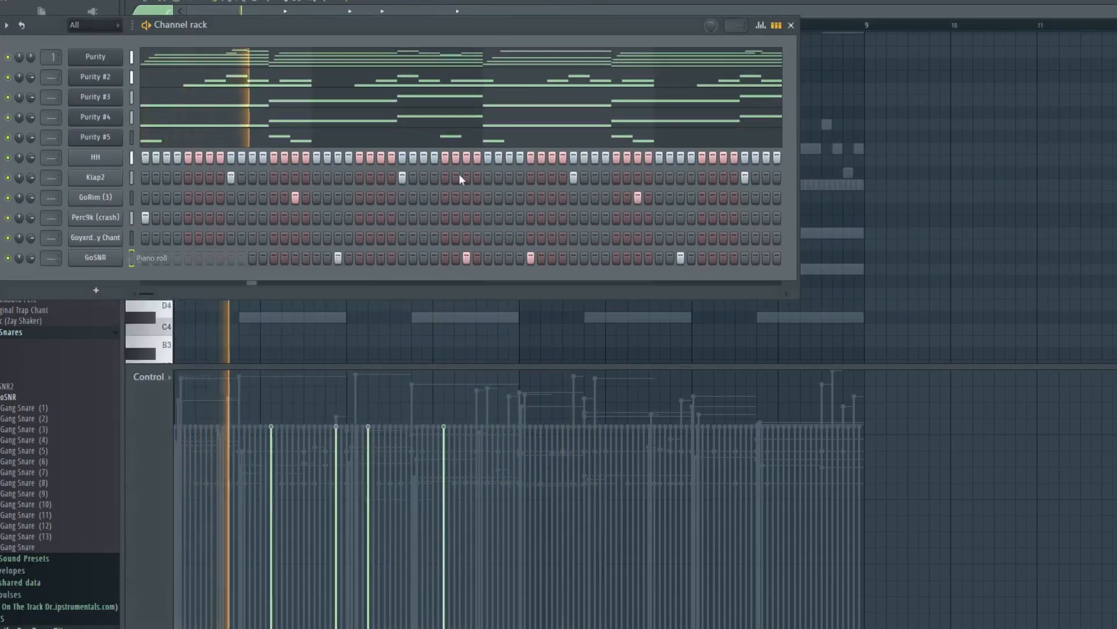
click(791, 26)
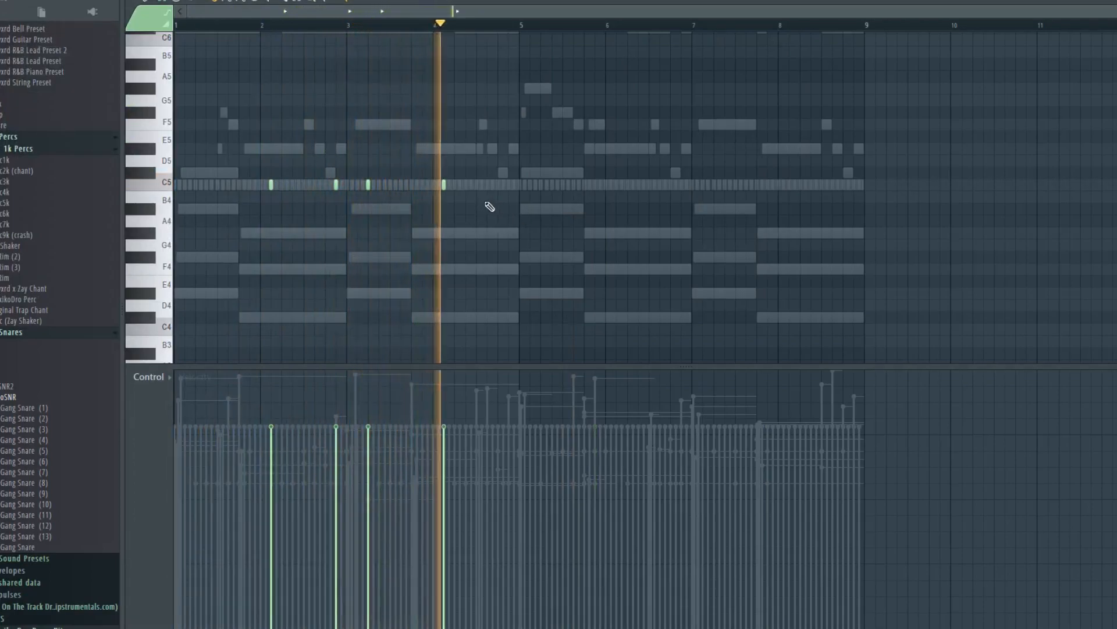
Step: Add further C5 snare notes in bars 4, 5 and 6, plus four in bar 8 ending with three closely spaced hits
click(497, 185)
click(540, 185)
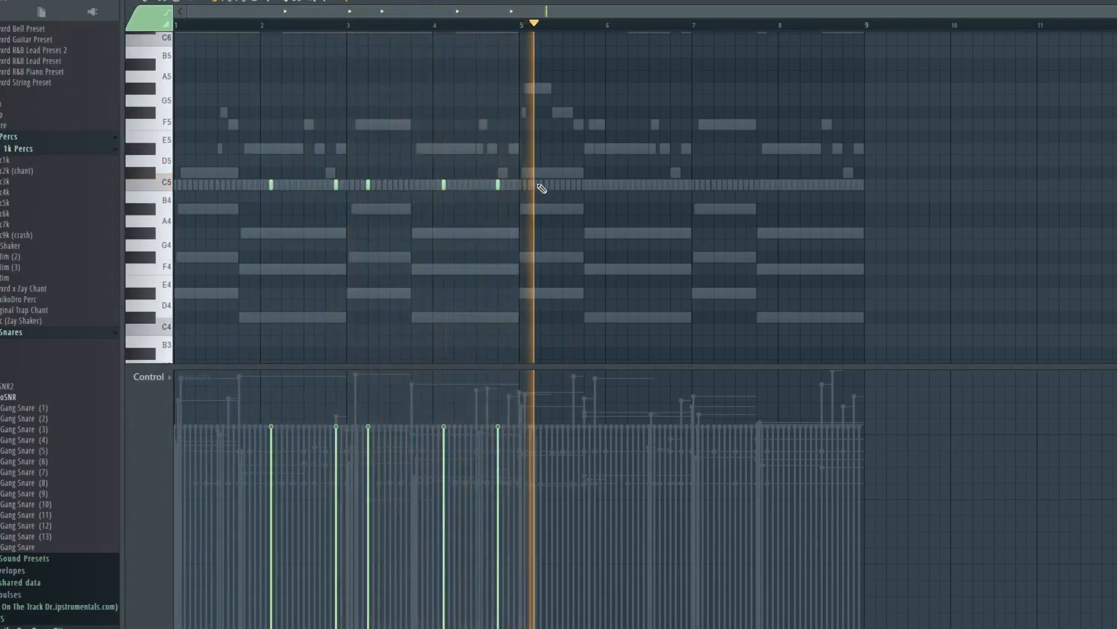
click(617, 185)
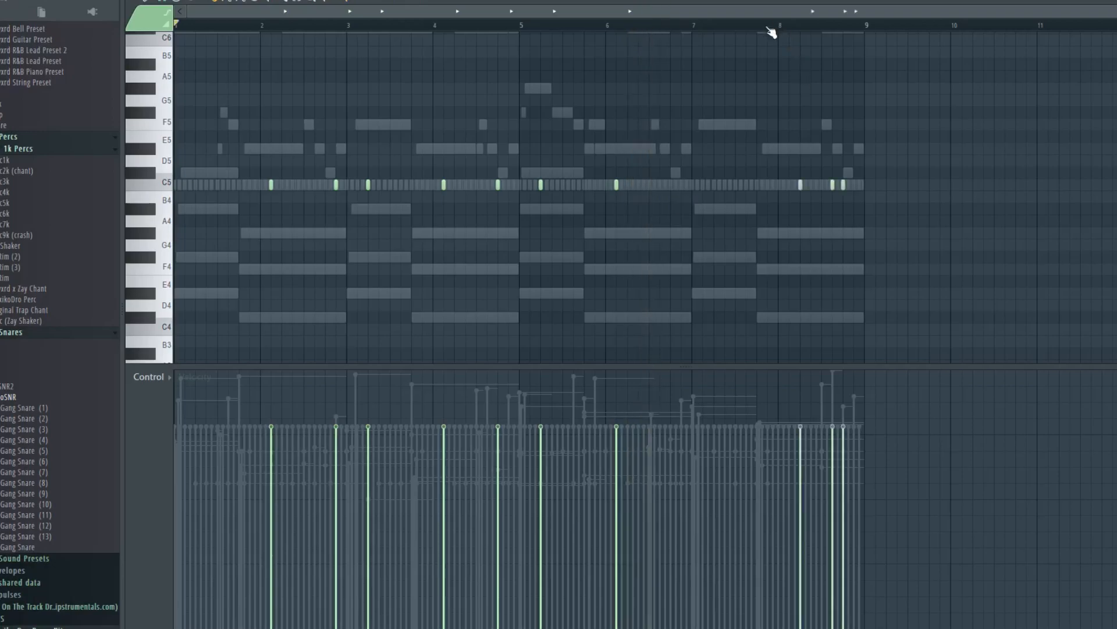
click(800, 184)
click(832, 185)
click(844, 185)
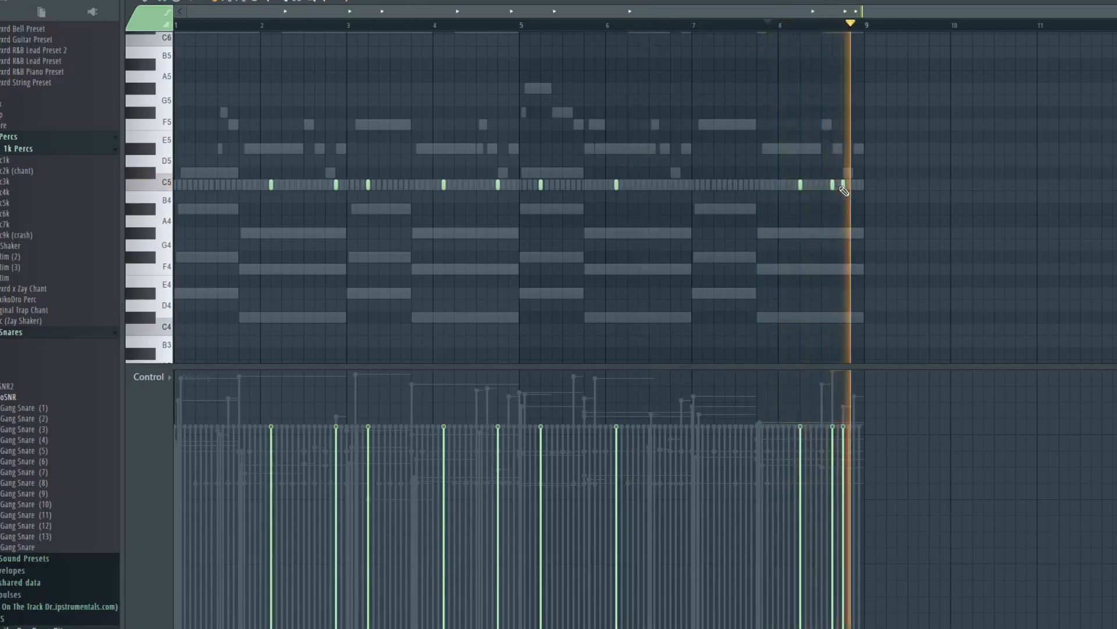
click(854, 184)
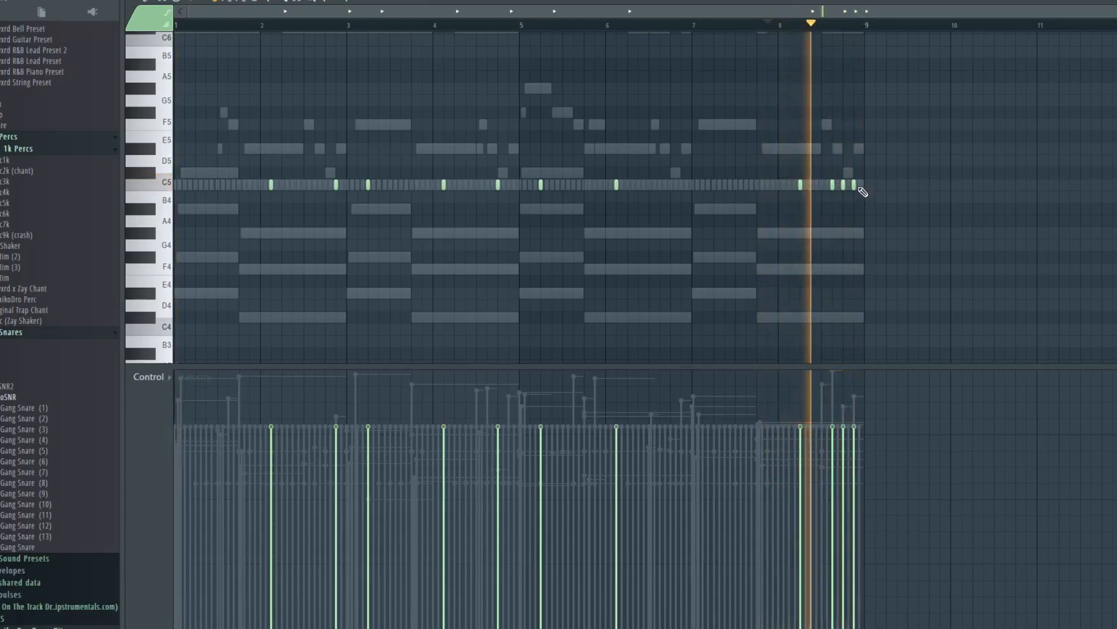
Step: Bring up the channel rack, restart playback and place Goyxrd x Zay Chant hits on steps 5, 21 and 53
key(space)
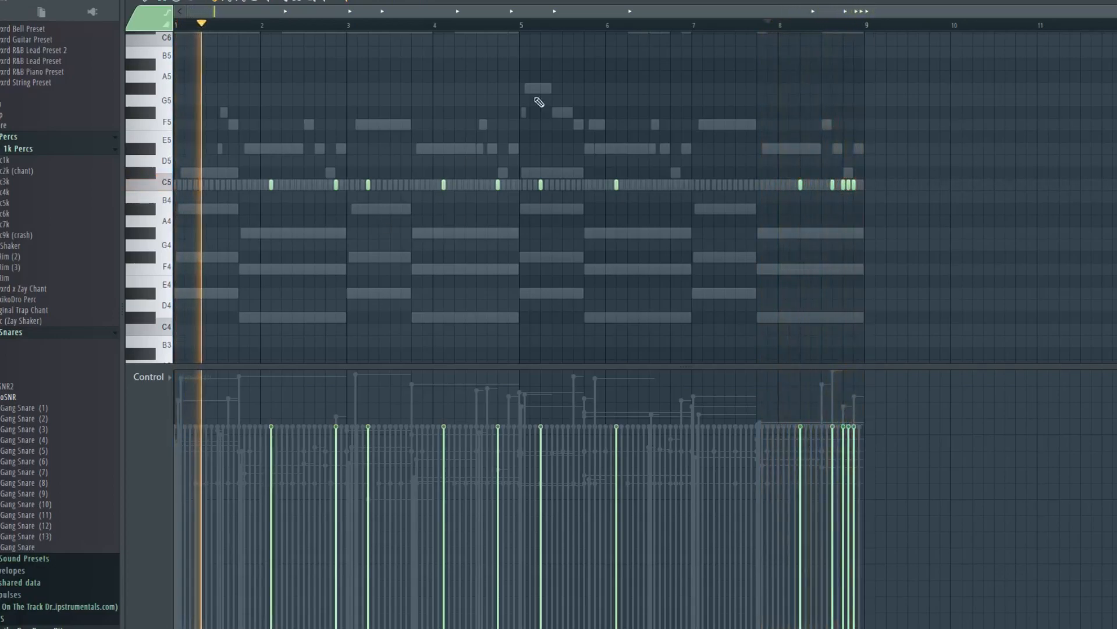
key(F6)
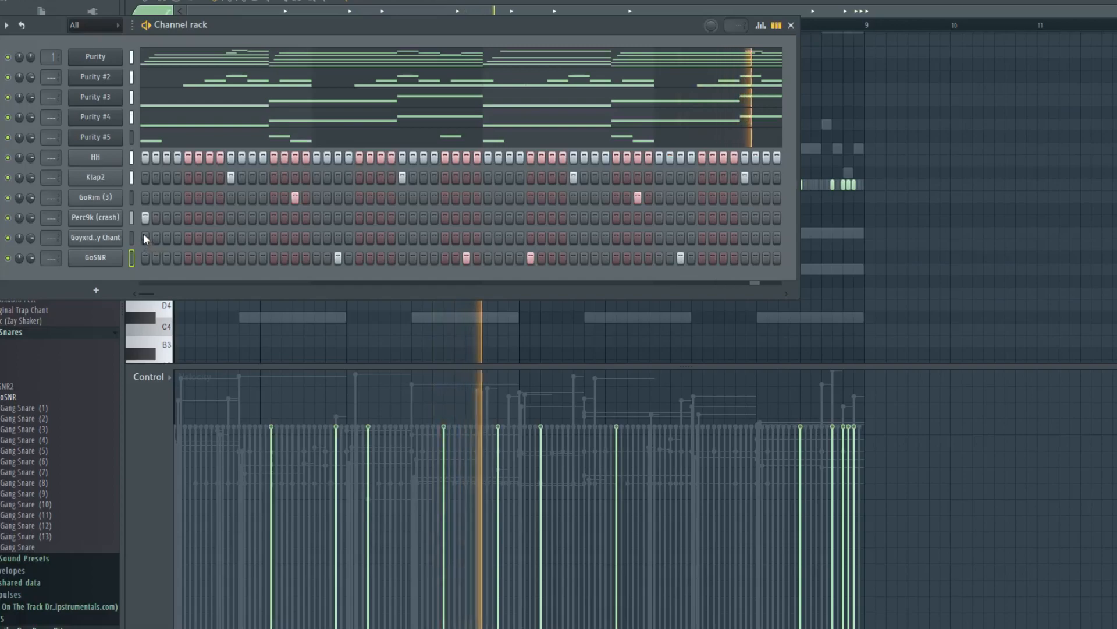
key(space)
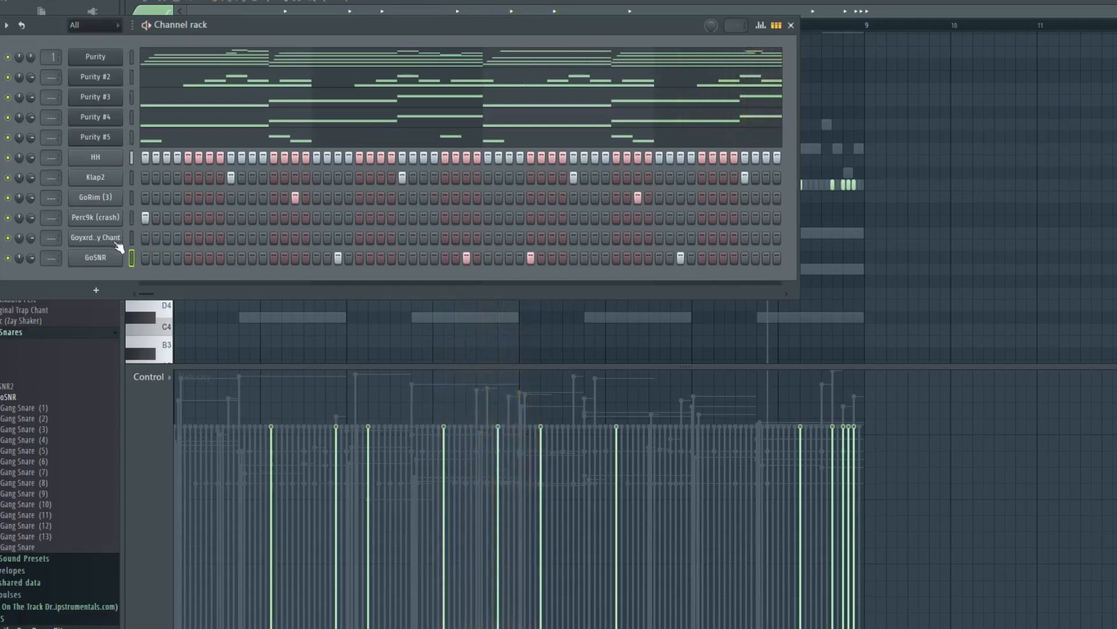
key(space)
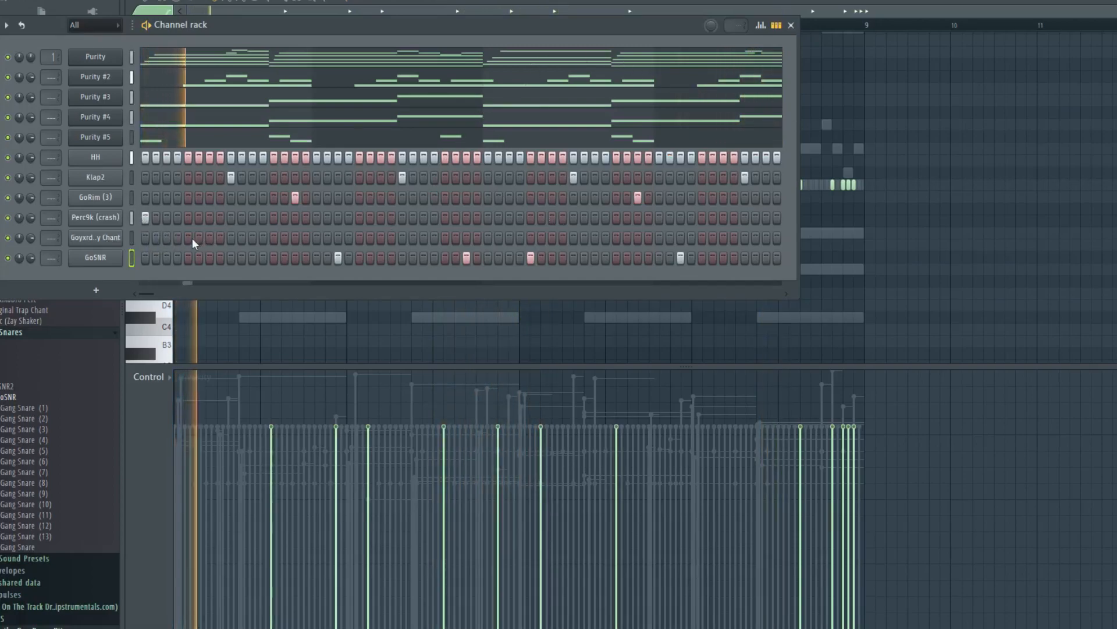
click(190, 239)
click(357, 238)
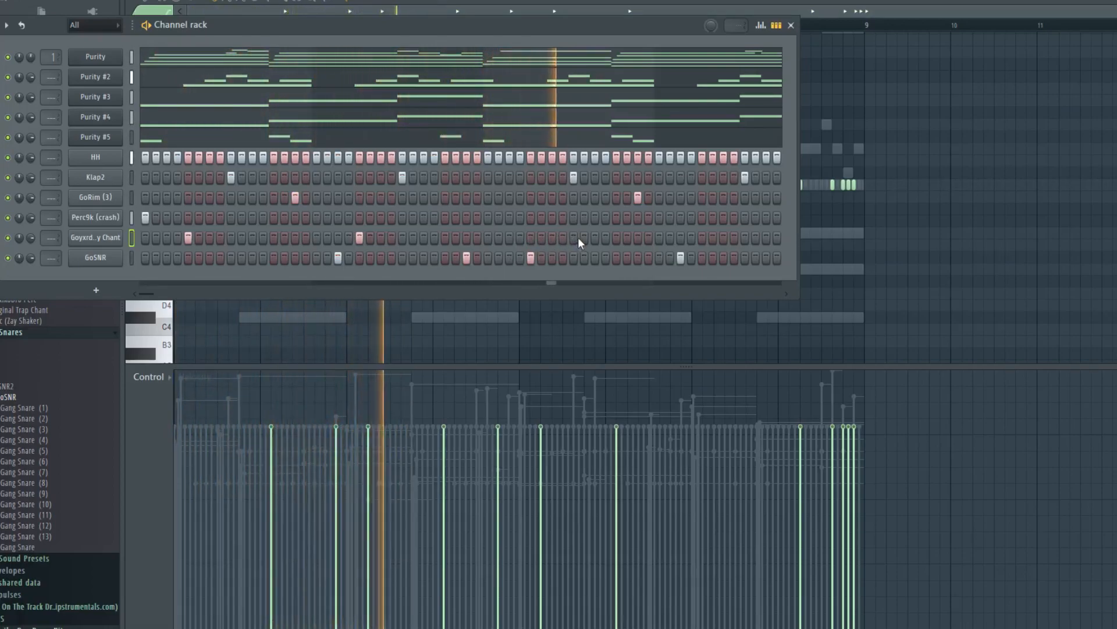
click(701, 237)
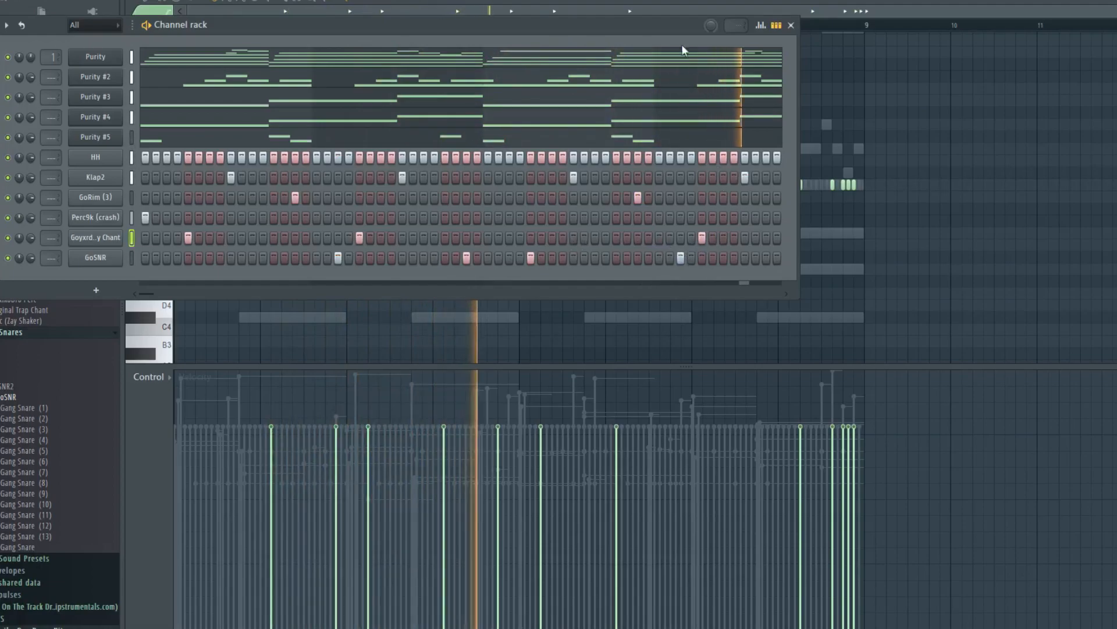
Step: Open the chant channel's notes in the piano roll and close the channel rack
right_click(117, 237)
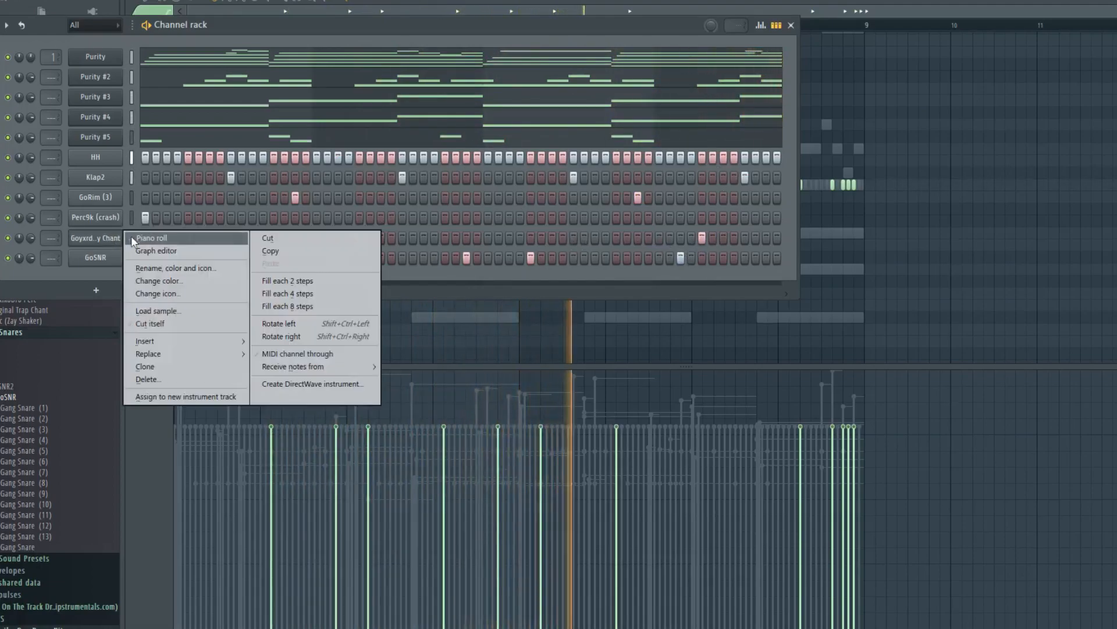
click(192, 238)
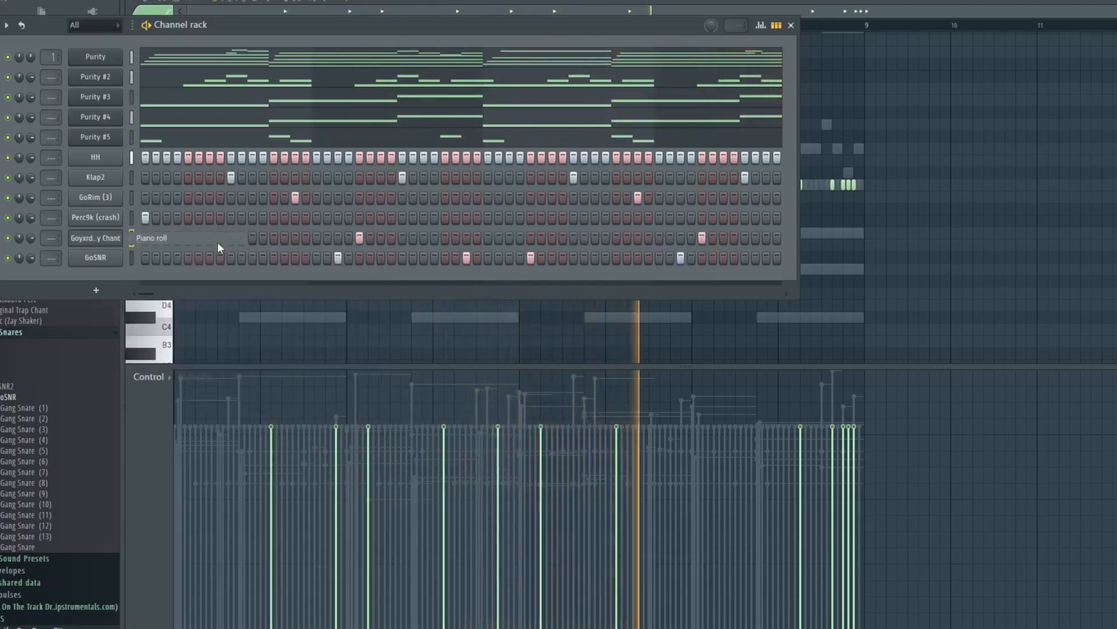
click(792, 25)
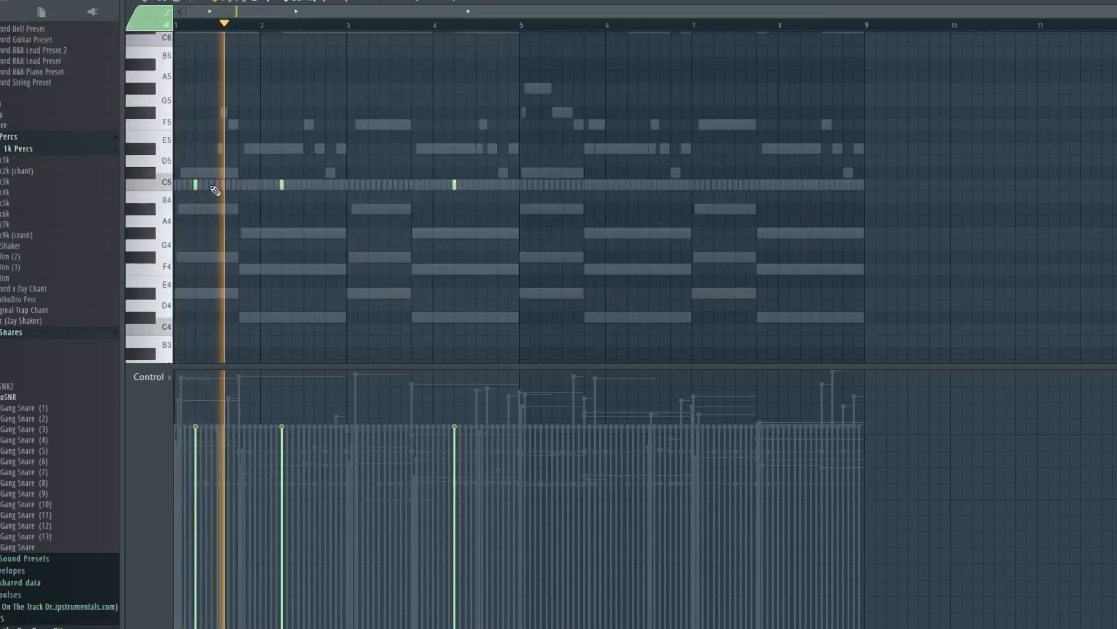
Step: Show the mixer and load the Wishwash preset in the Fruity Phaser on Insert 4
key(F9)
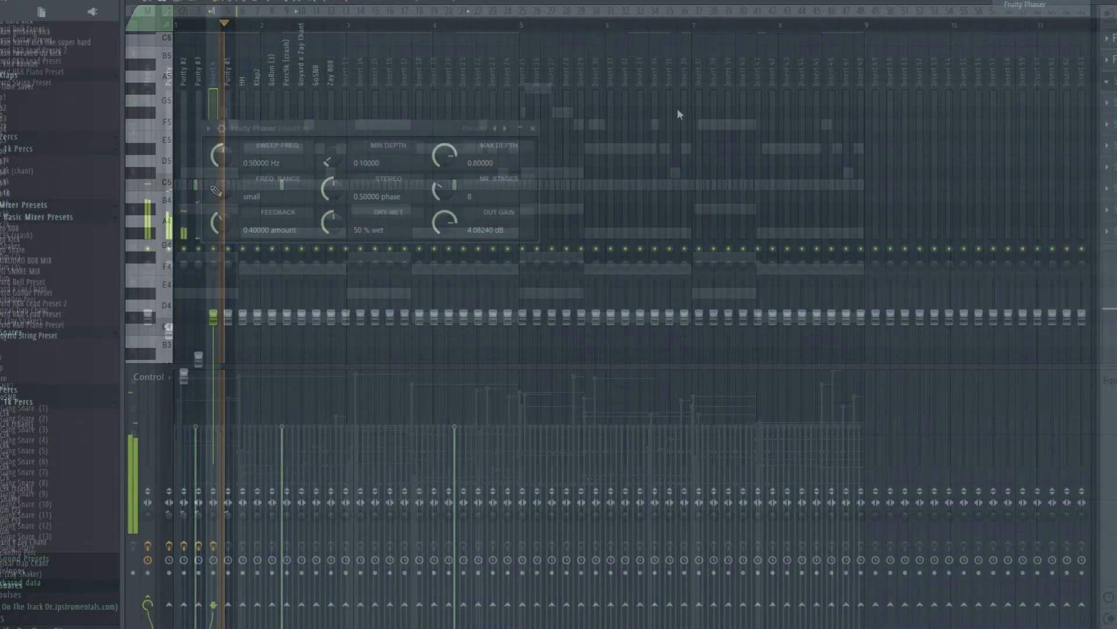
click(506, 128)
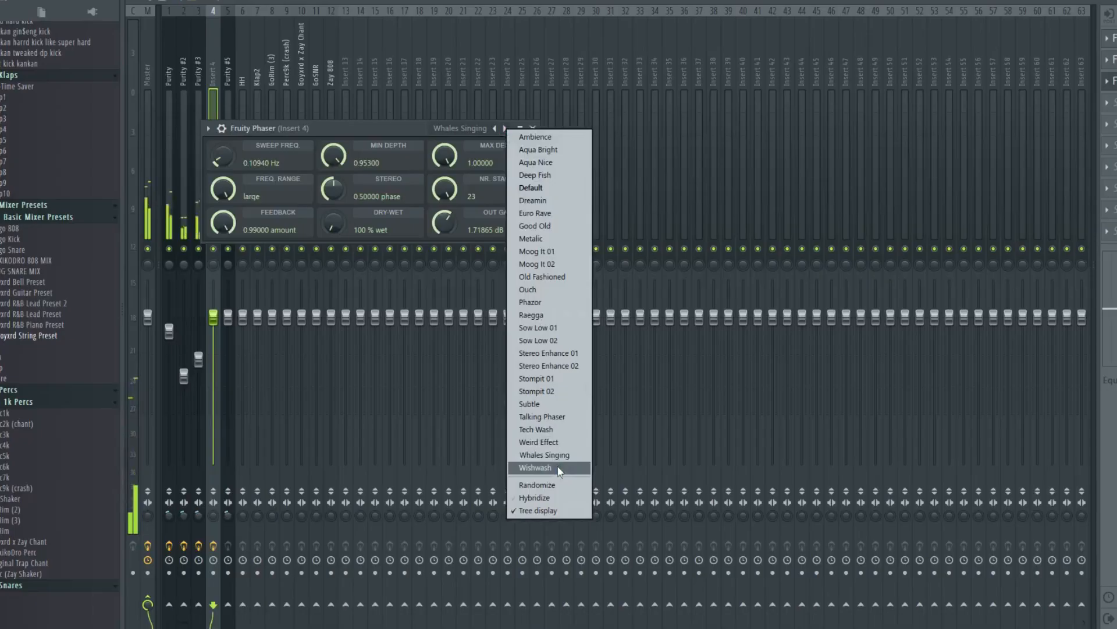
click(535, 471)
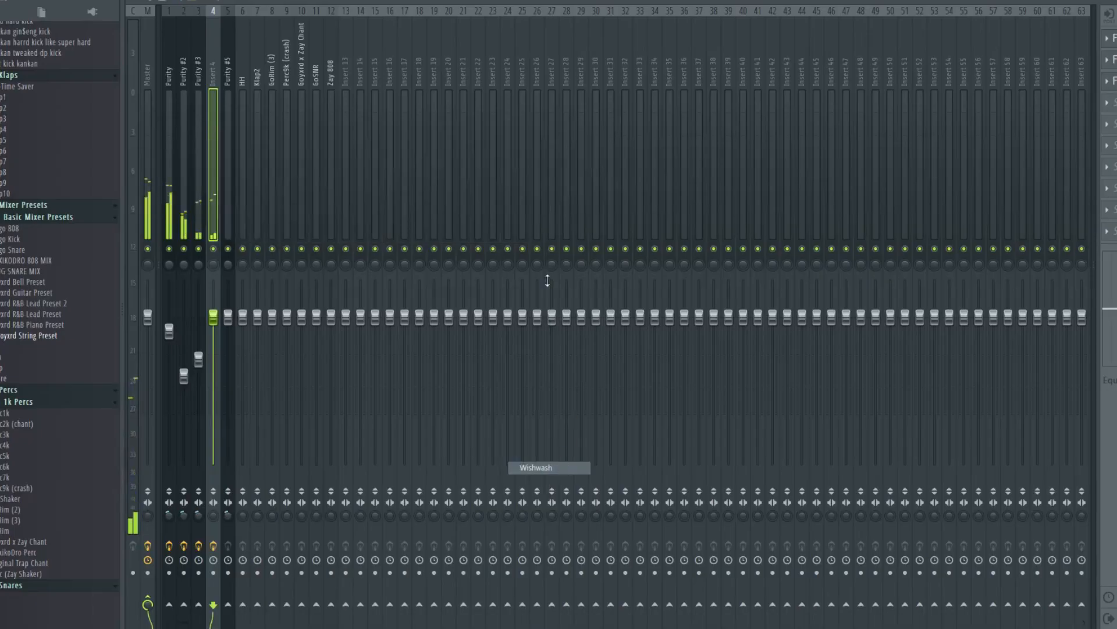
click(505, 128)
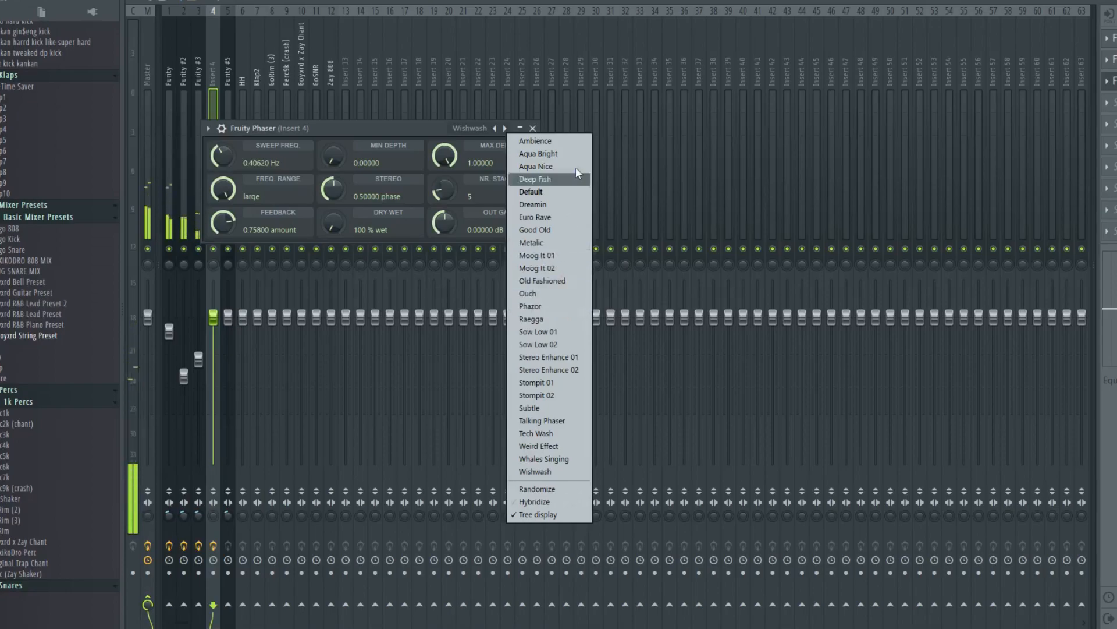
click(400, 127)
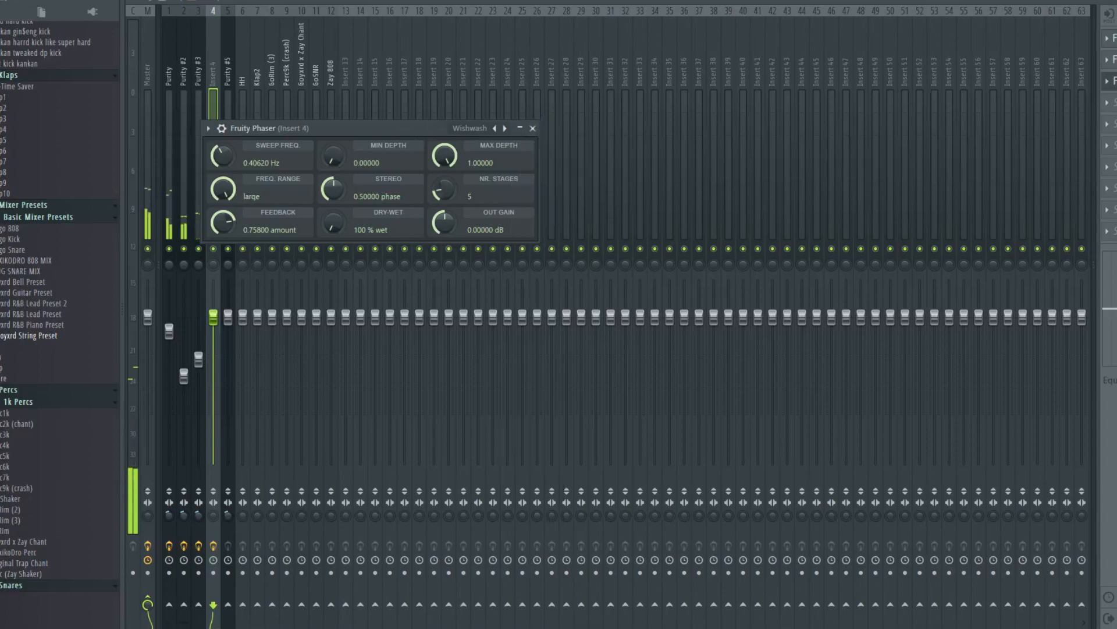
key(Escape)
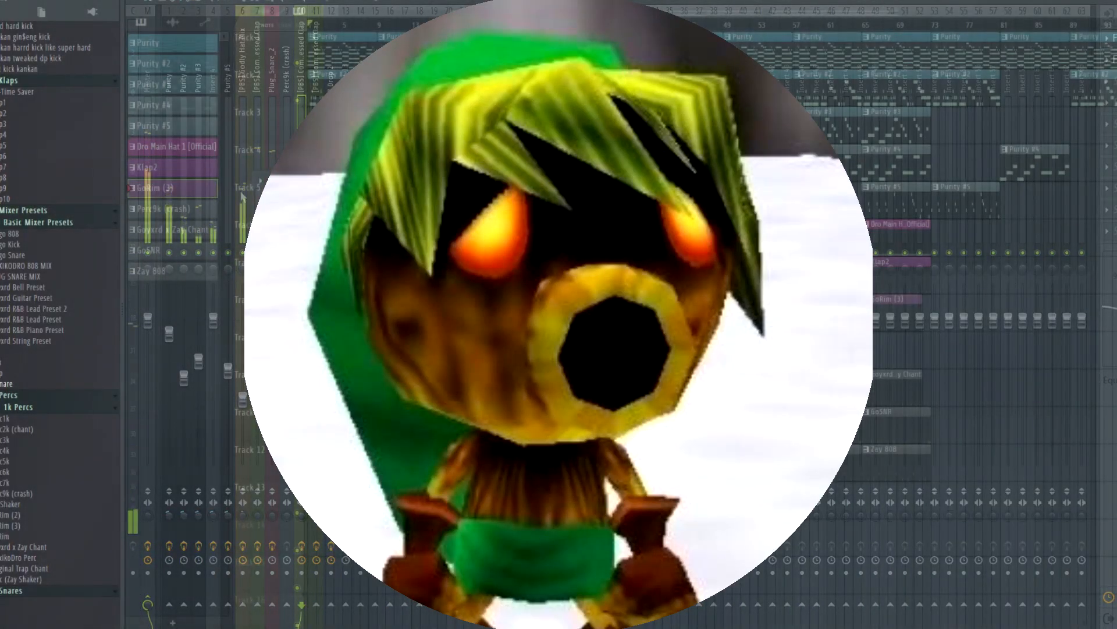
Step: Colour the Perc9k (crash) pattern purple in the playlist's pattern list
middle_click(215, 208)
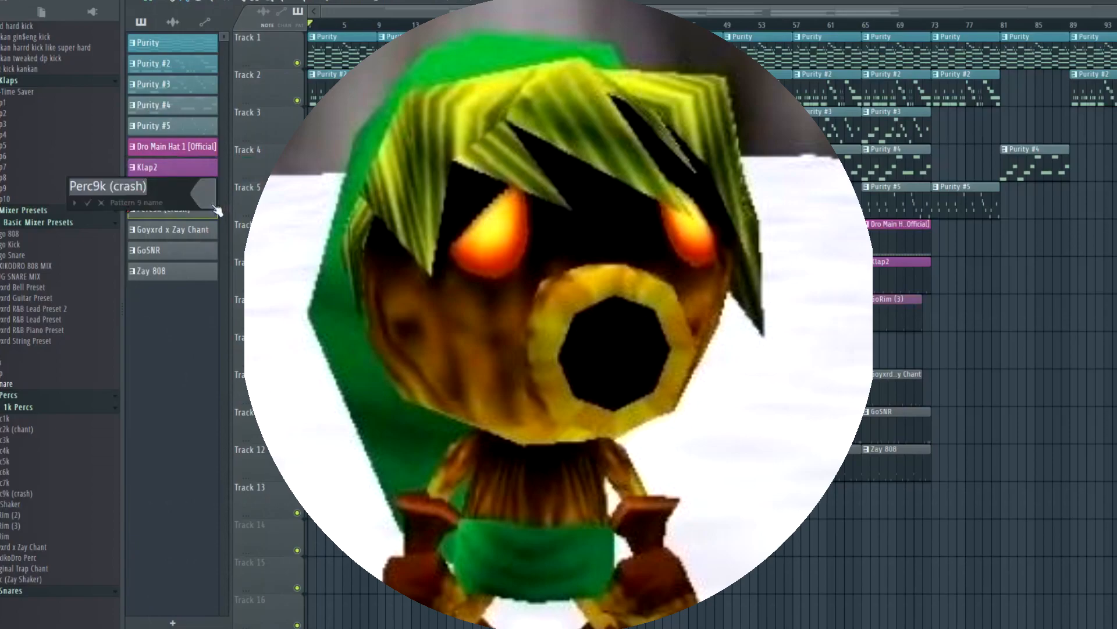
click(203, 200)
click(222, 265)
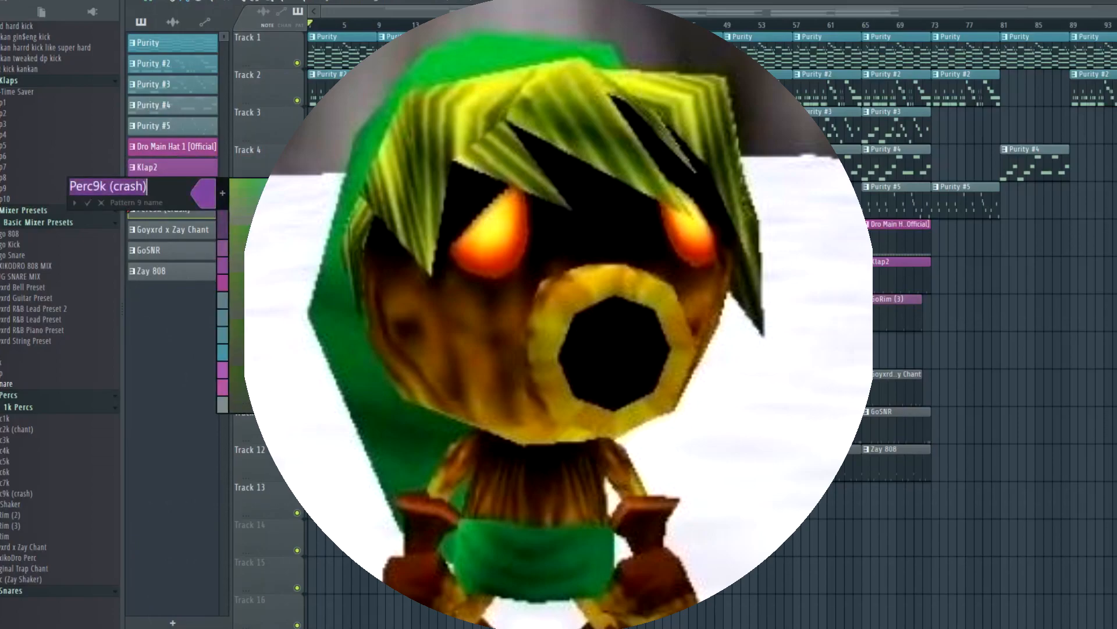
key(Return)
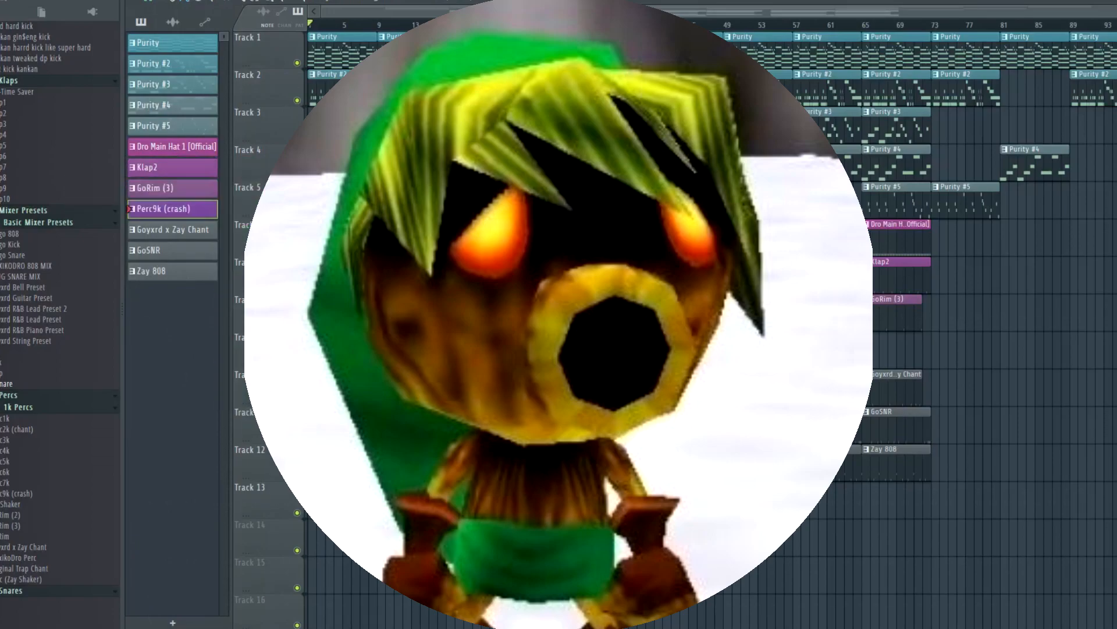
Step: Colour the Goyxrd x Zay Chant pattern blue-violet in the playlist's pattern list
middle_click(204, 232)
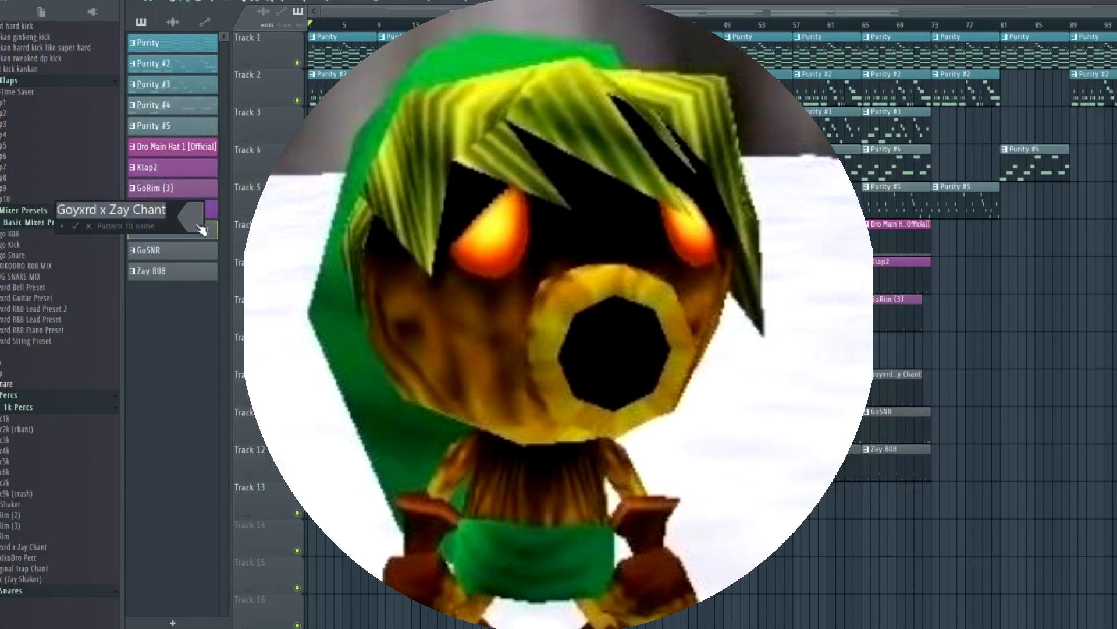
click(192, 216)
key(Return)
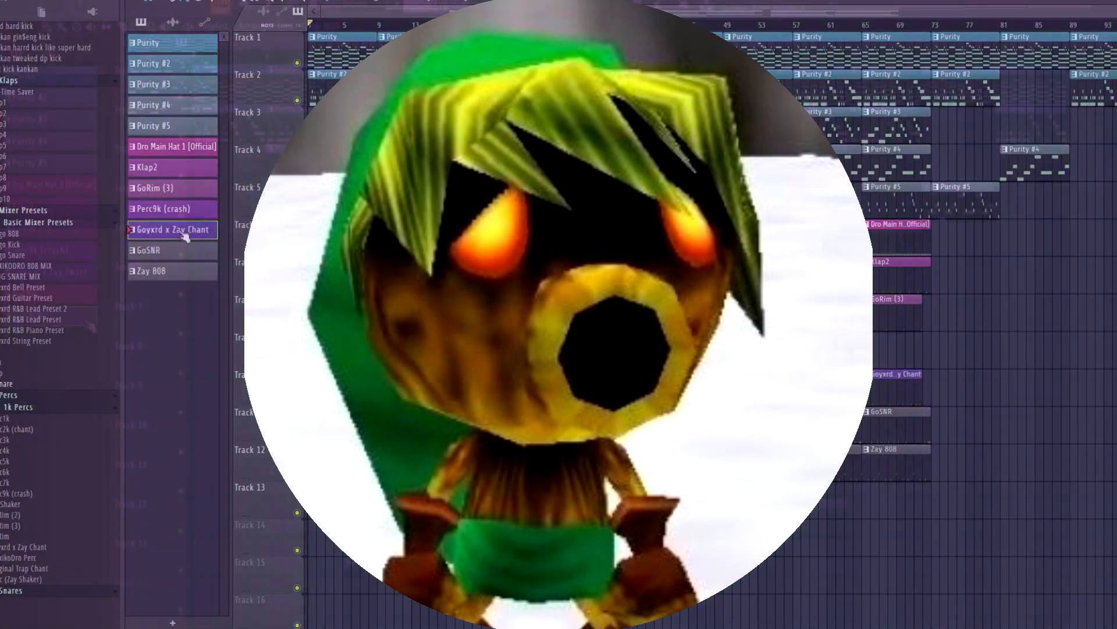